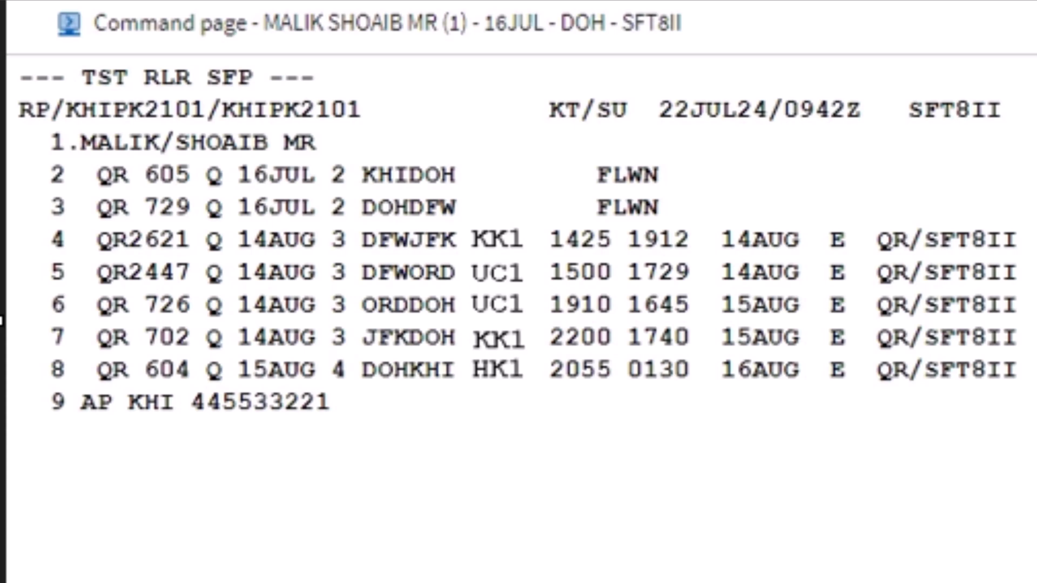
- Record the booking change as received from AGT and save it with ERK to update the segment status codes
{"action": "type", "text": "RF"}
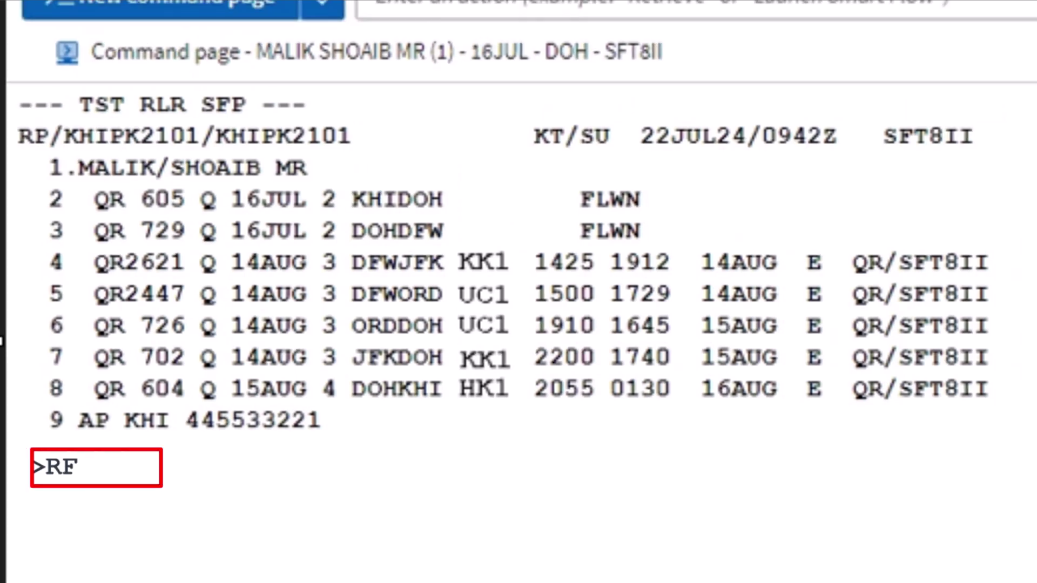
{"action": "type", "text": " AGT"}
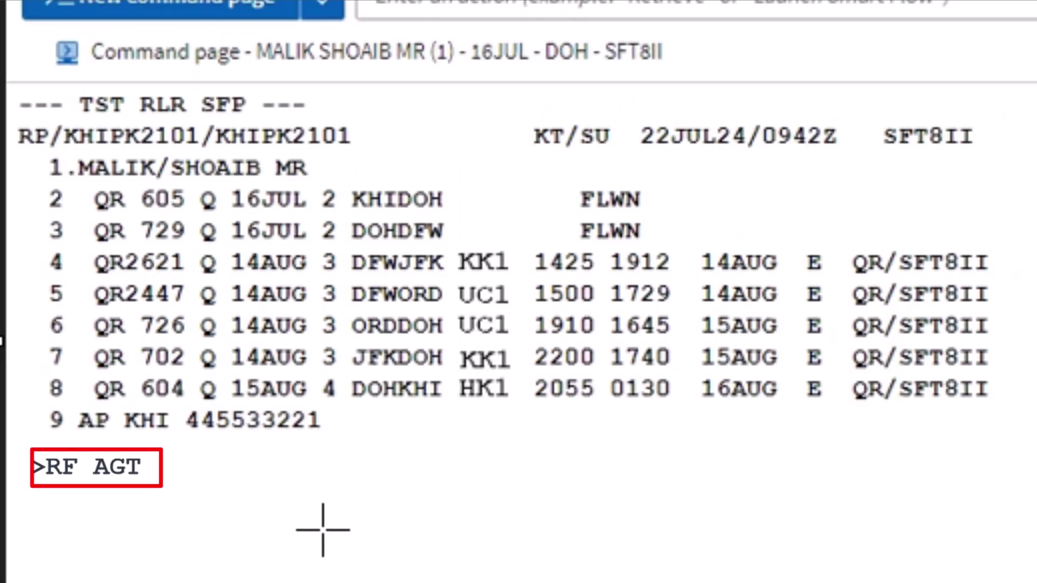
{"action": "type", "text": ";ERK"}
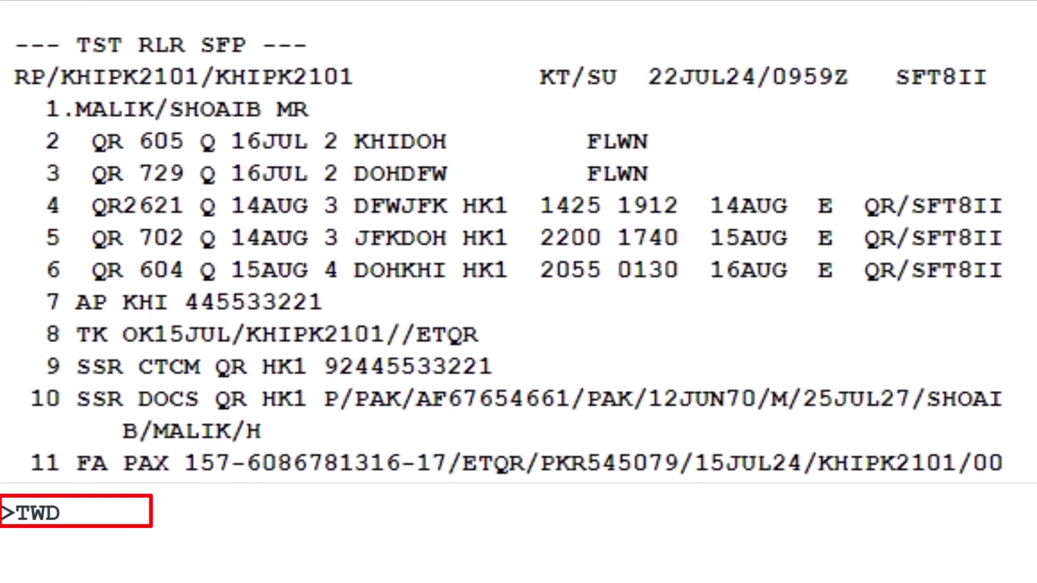
- Display the electronic ticket record from line 11 of the booking and the stored fare TST 1
{"action": "type", "text": "/L11"}
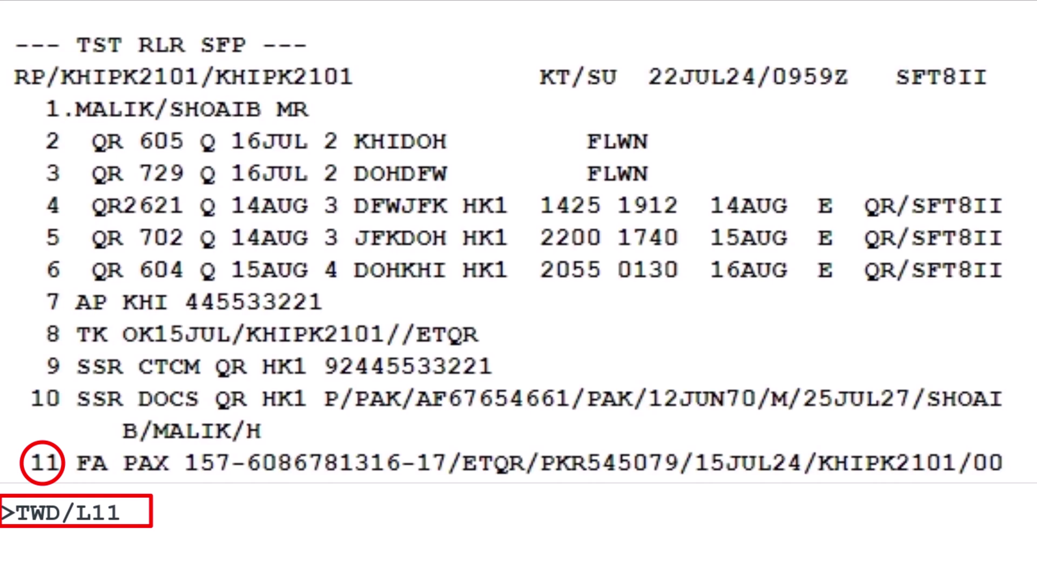
{"action": "key", "text": "Return"}
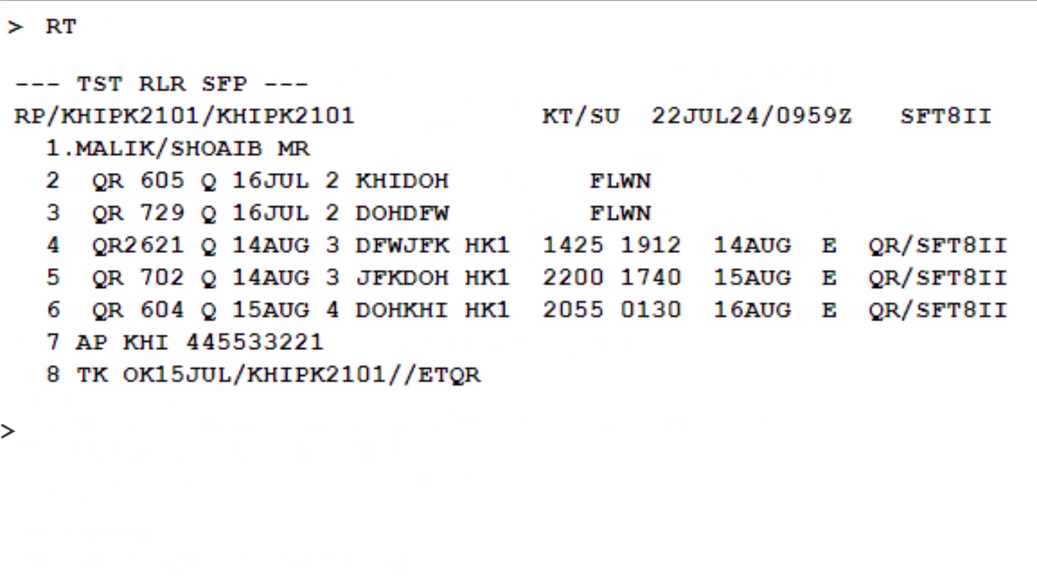
{"action": "type", "text": "TQT"}
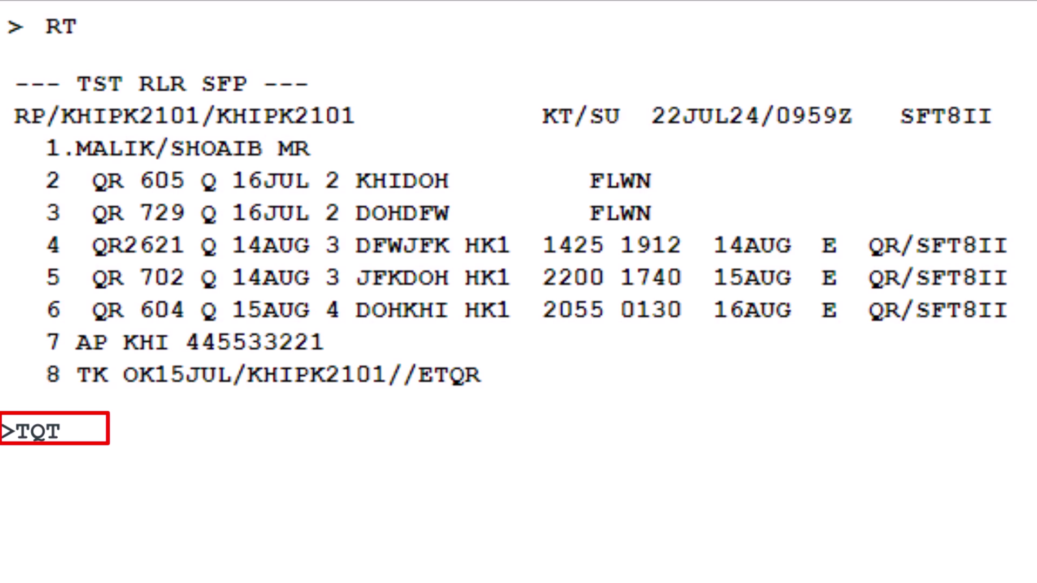
{"action": "type", "text": "/T1"}
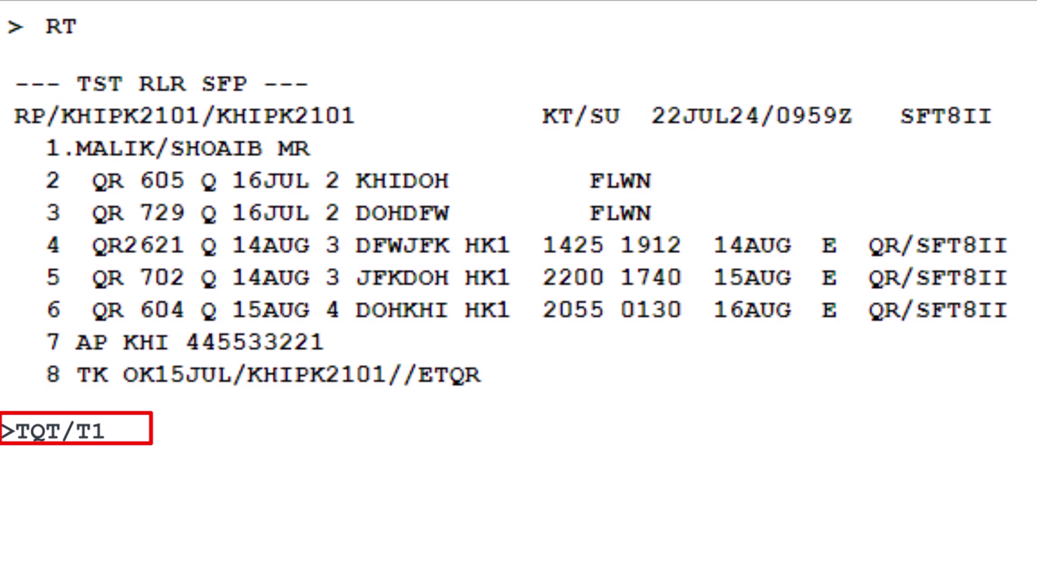
{"action": "key", "text": "Return"}
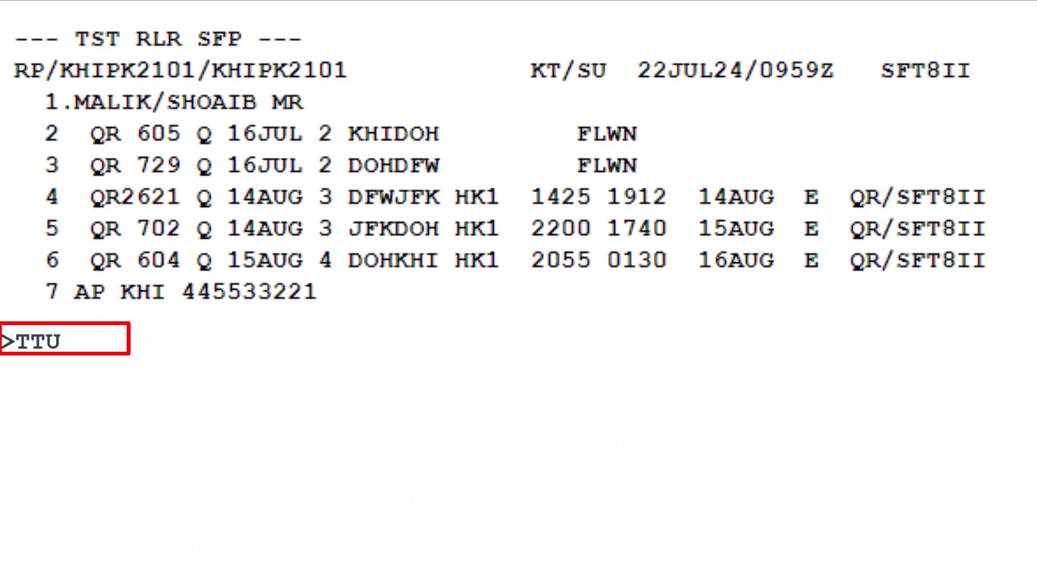
- Update TST 1 to cover itinerary segments 4-6 with a TTU entry
{"action": "type", "text": "/T1"}
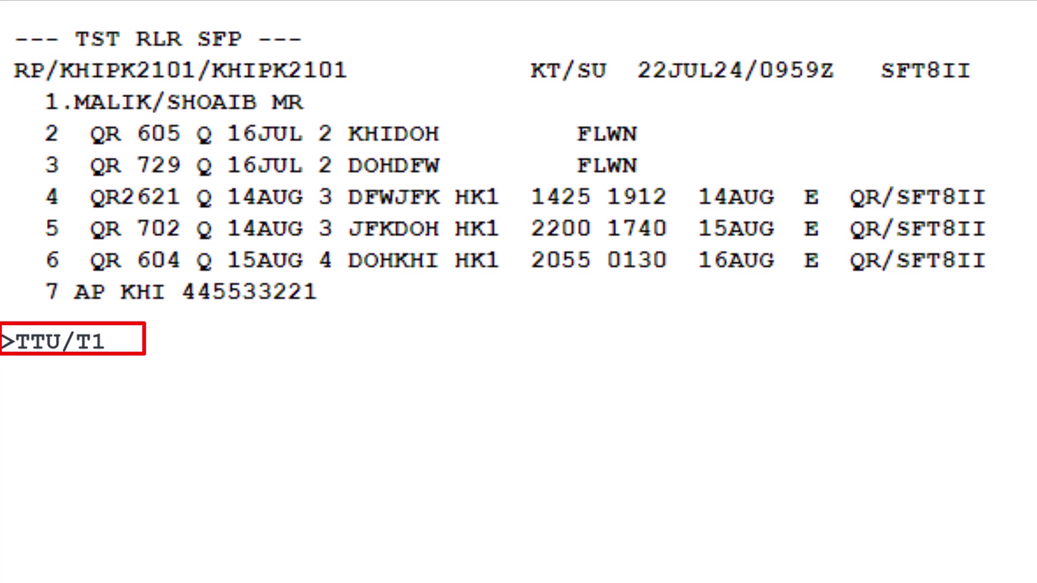
{"action": "type", "text": "/S"}
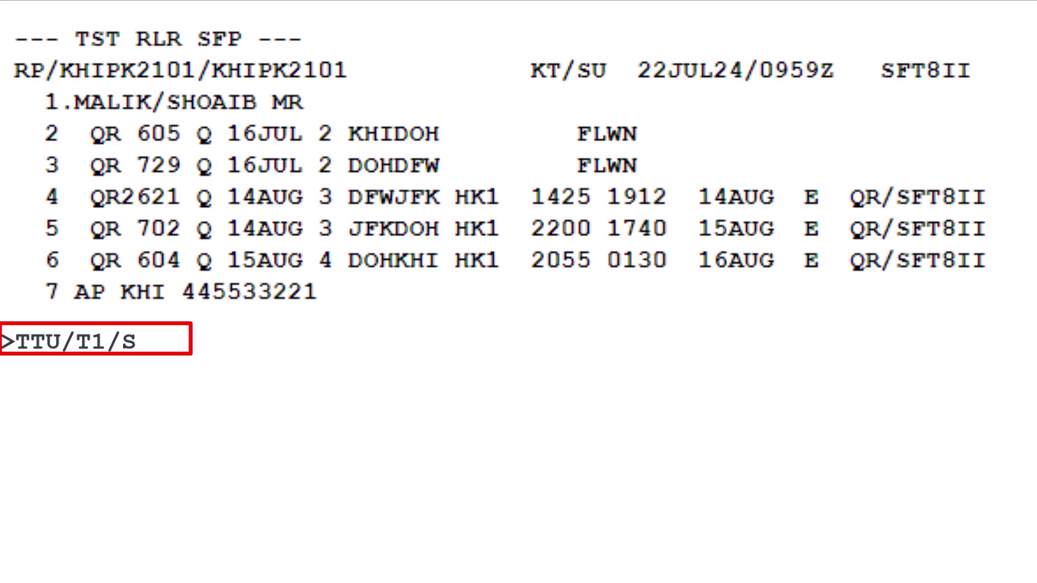
{"action": "type", "text": "4-6"}
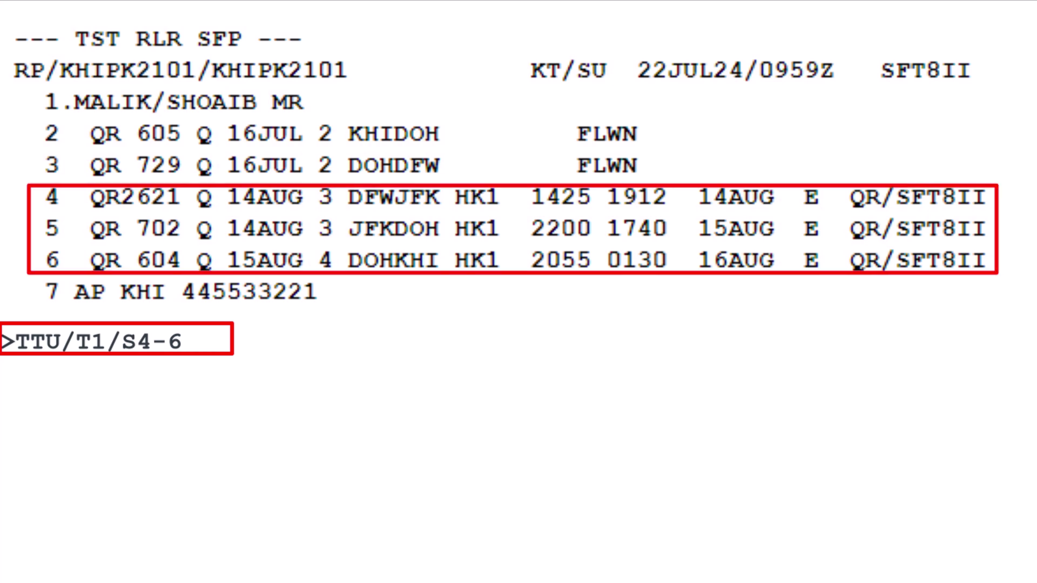
{"action": "key", "text": "Return"}
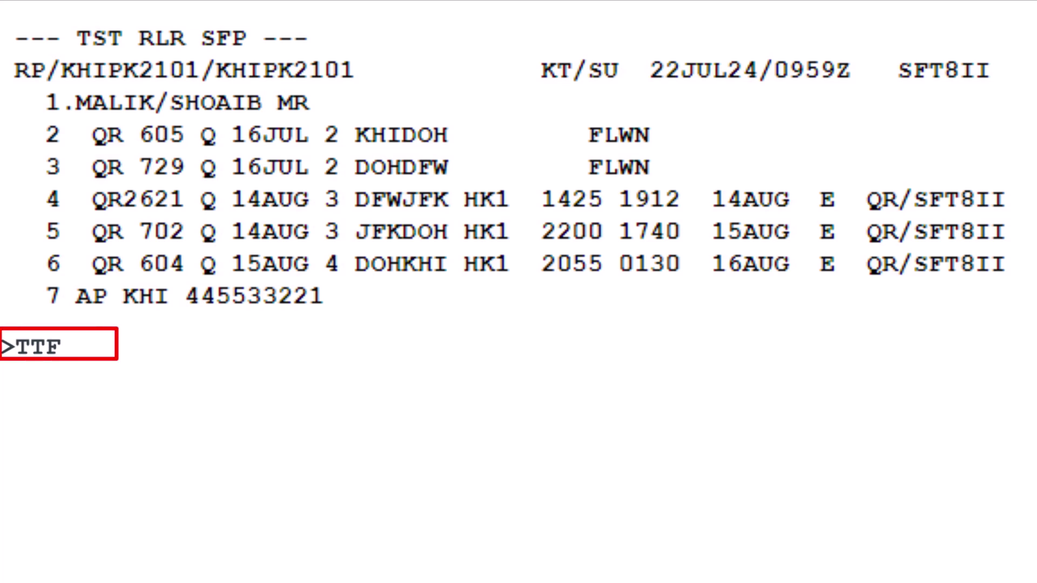
- Run the TTF entry on TST 1 and redisplay the stored fare with TQT/T1
{"action": "type", "text": "/T1"}
{"action": "key", "text": "Return"}
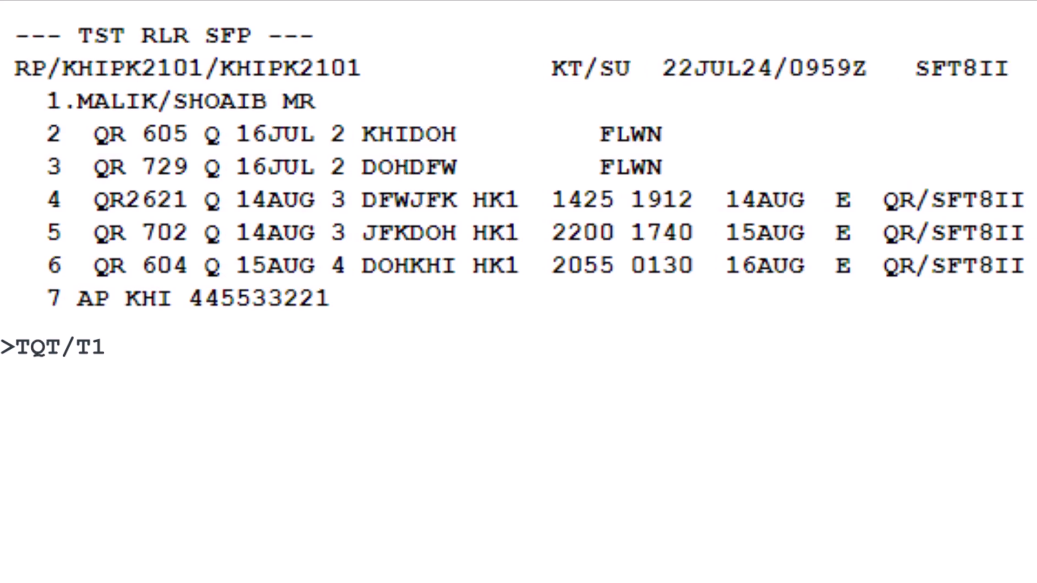
{"action": "key", "text": "Return"}
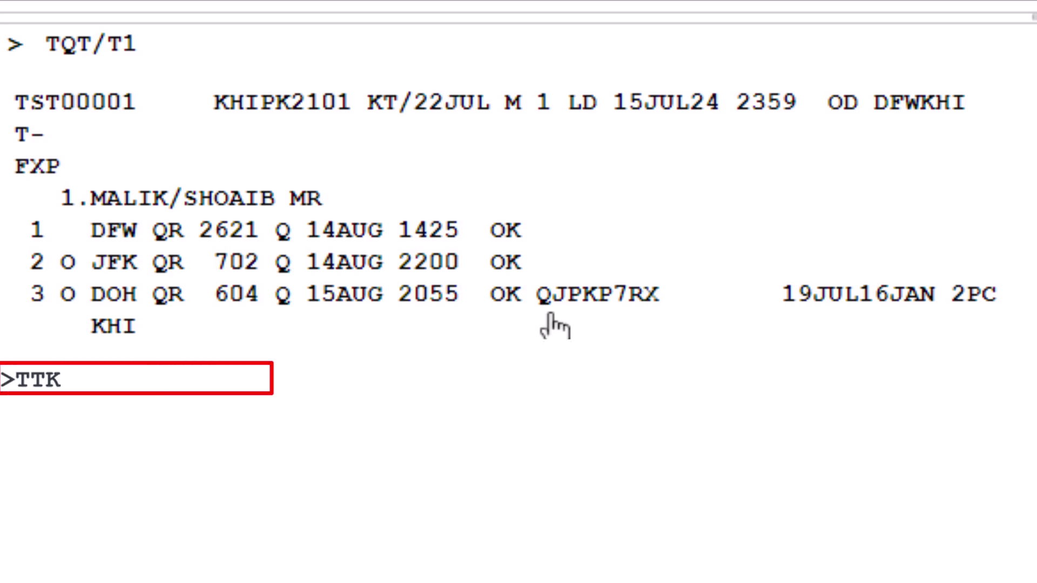
- Set the fare basis to QJPKP7RX on every segment of TST 1 with a TTK entry
{"action": "type", "text": "/T1"}
{"action": "type", "text": "/"}
{"action": "type", "text": "B"}
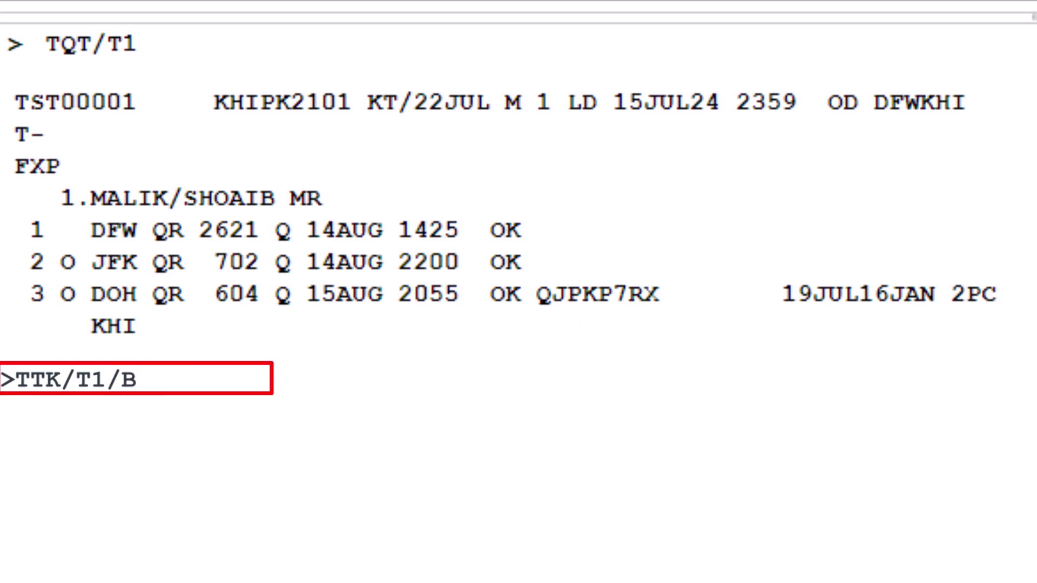
{"action": "type", "text": " QJPKP7RX"}
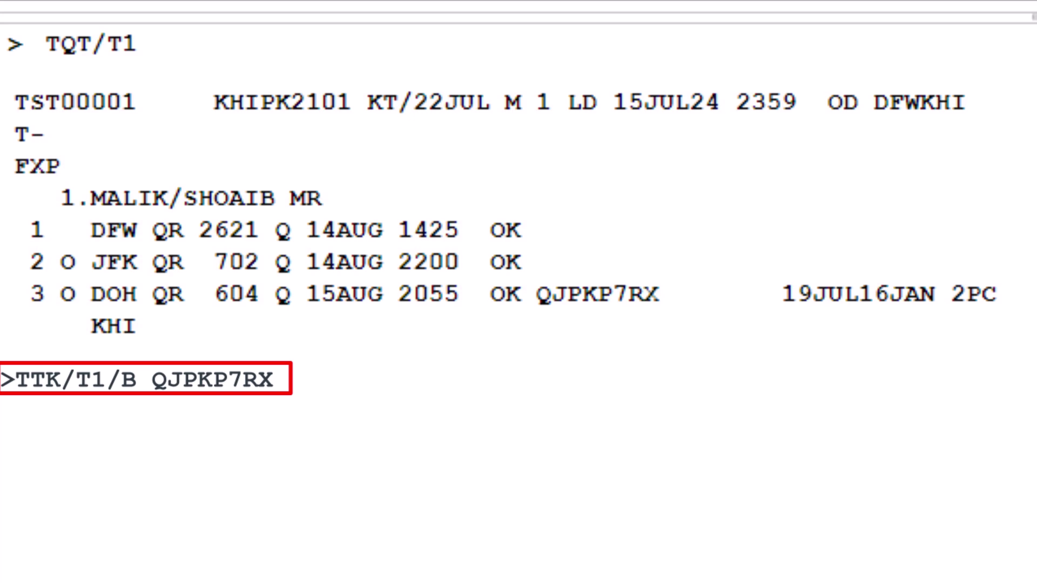
{"action": "key", "text": "Return"}
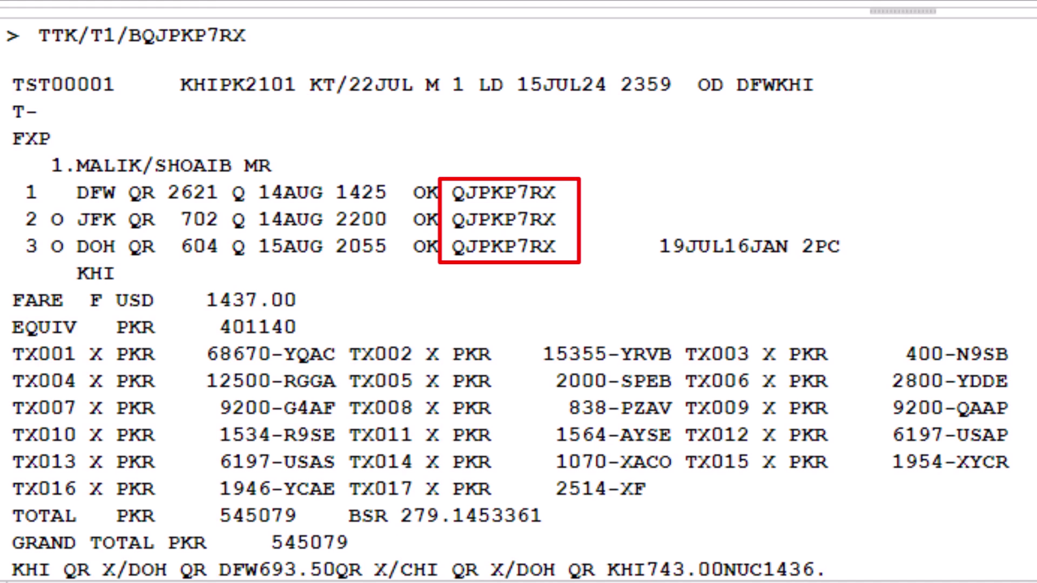
- Set the validity dates to 19JUL and 16JAN on every segment of TST 1
{"action": "left_click_drag", "start_coordinate": [660, 249], "coordinate": [781, 249]}
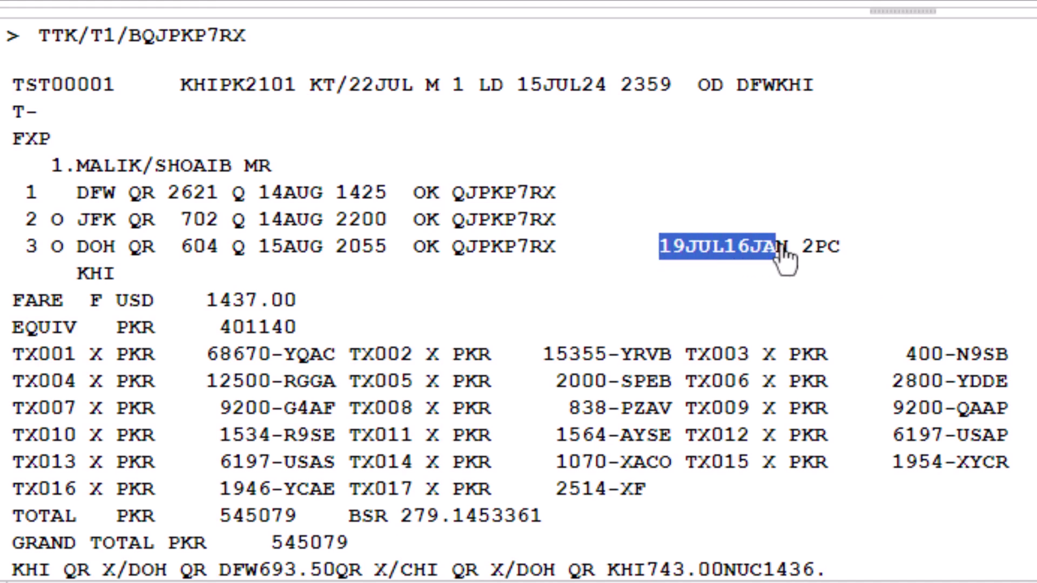
{"action": "left_click", "coordinate": [785, 259]}
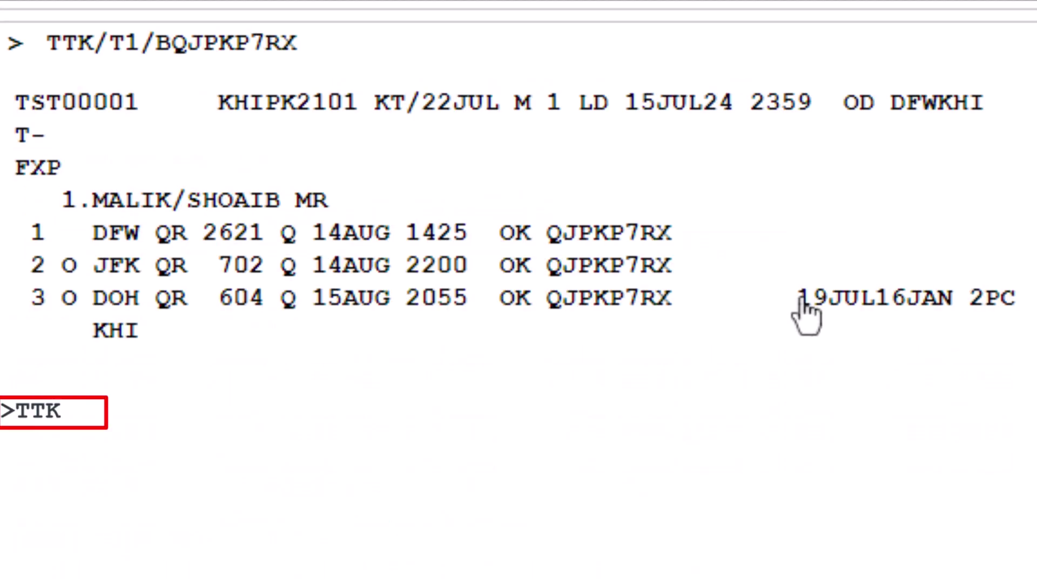
{"action": "type", "text": "/T1"}
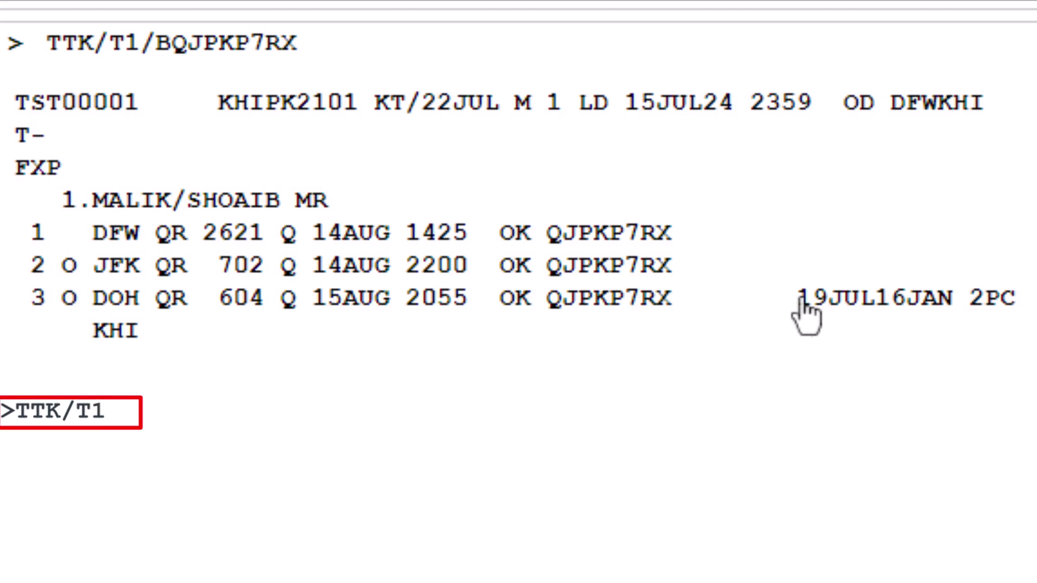
{"action": "type", "text": "/V"}
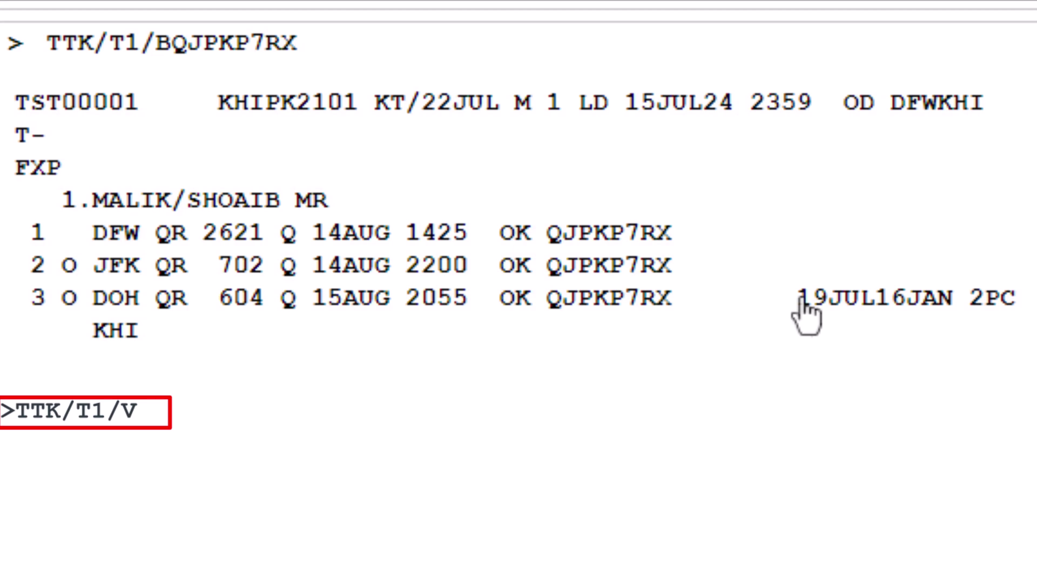
{"action": "type", "text": "19JUL"}
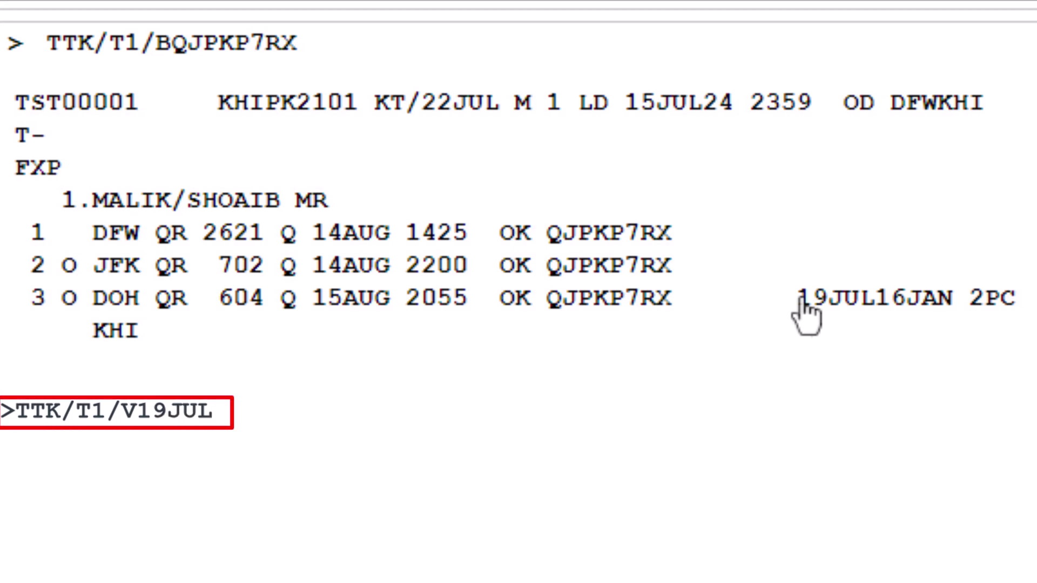
{"action": "type", "text": "16JAN"}
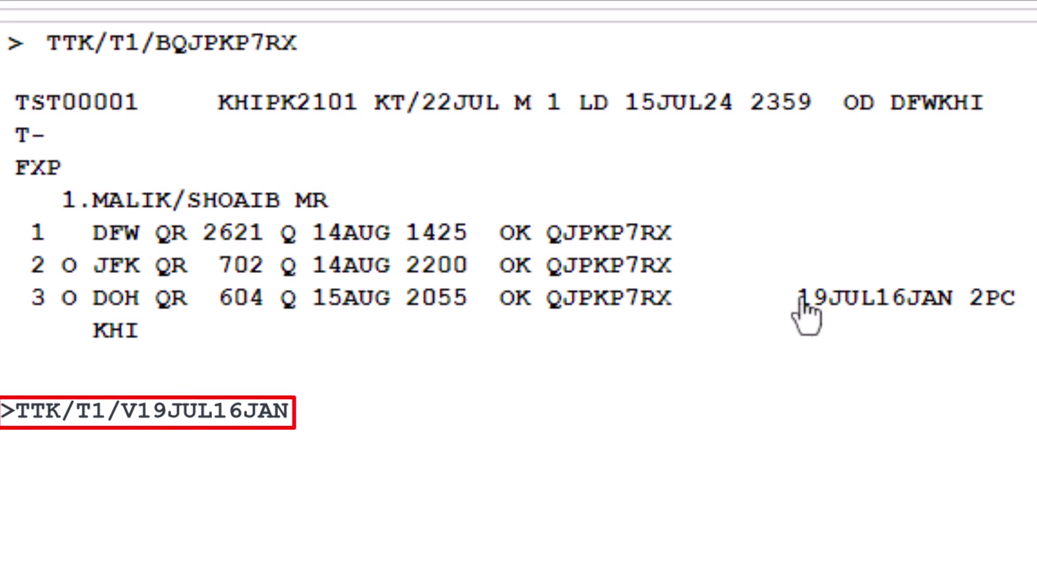
{"action": "key", "text": "Return"}
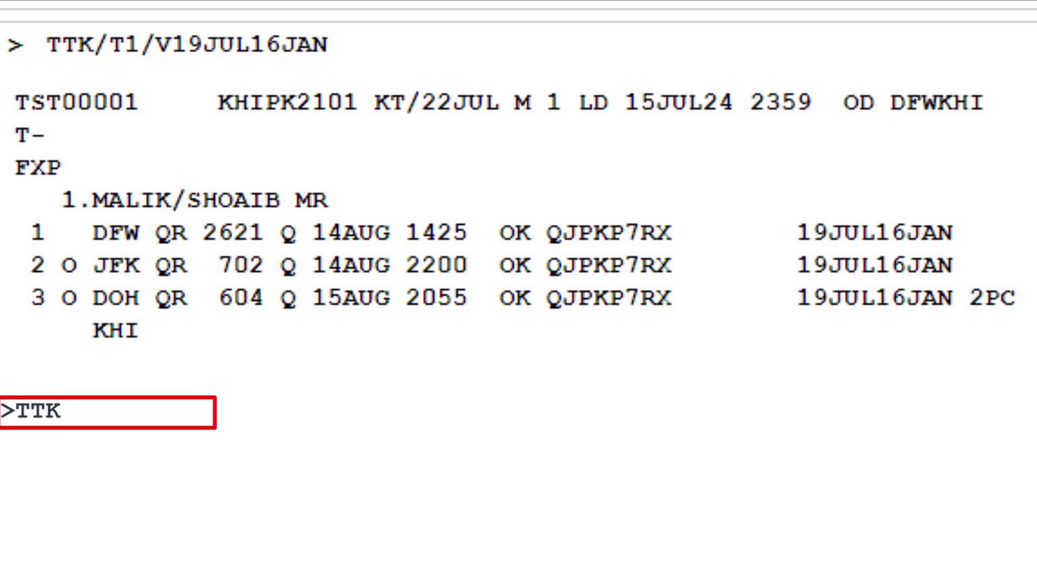
- Set the baggage allowance to 2PC on every segment of TST 1
{"action": "type", "text": "/T1/A"}
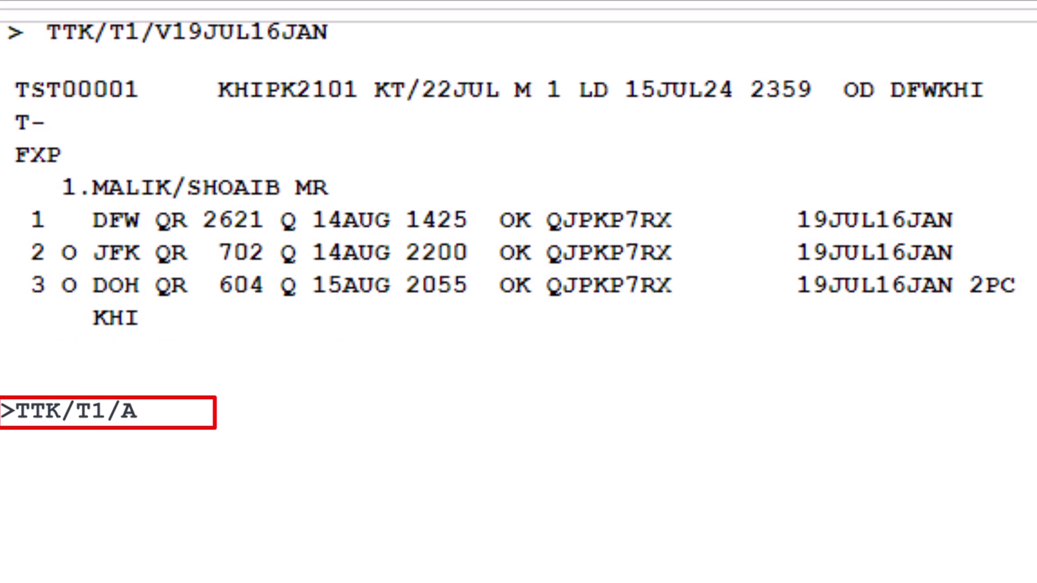
{"action": "type", "text": "2PC"}
{"action": "key", "text": "Return"}
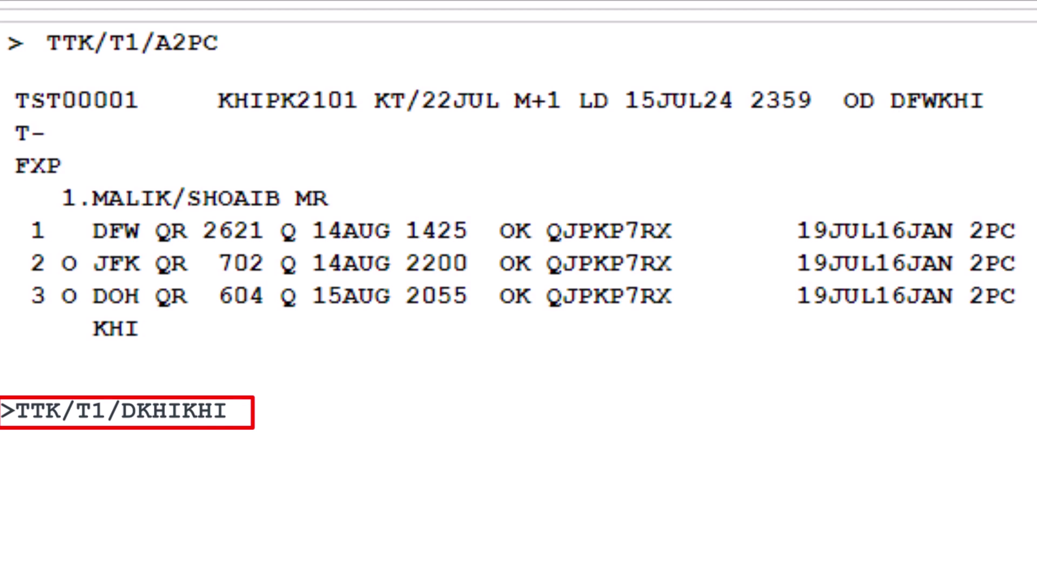
- Set the origin and destination of TST 1 to KHIKHI and convert it to an exchange TST with TTK/EXCH/T1
{"action": "key", "text": "Return"}
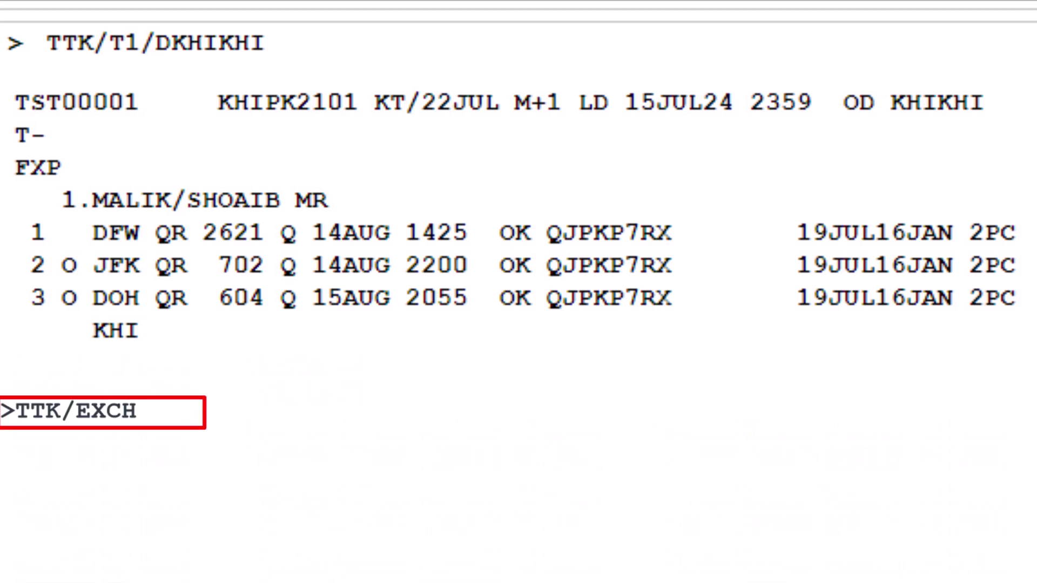
{"action": "type", "text": "/T1"}
{"action": "key", "text": "Return"}
- Compare the fare indicator, tax indicators and total of TST 1 between the original and the exchange versions
{"action": "scroll", "coordinate": [519, 162], "scroll_direction": "down", "scroll_amount": 5}
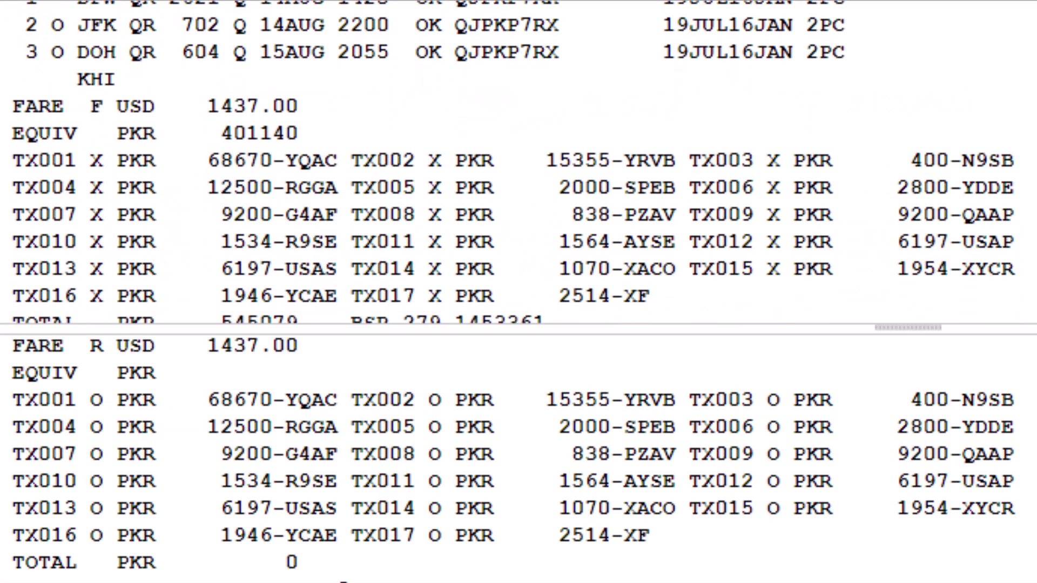
{"action": "mouse_move", "coordinate": [98, 32]}
{"action": "left_mouse_down"}
{"action": "mouse_move", "coordinate": [105, 34]}
{"action": "mouse_move", "coordinate": [90, 62]}
{"action": "mouse_move", "coordinate": [97, 33]}
{"action": "left_mouse_up"}
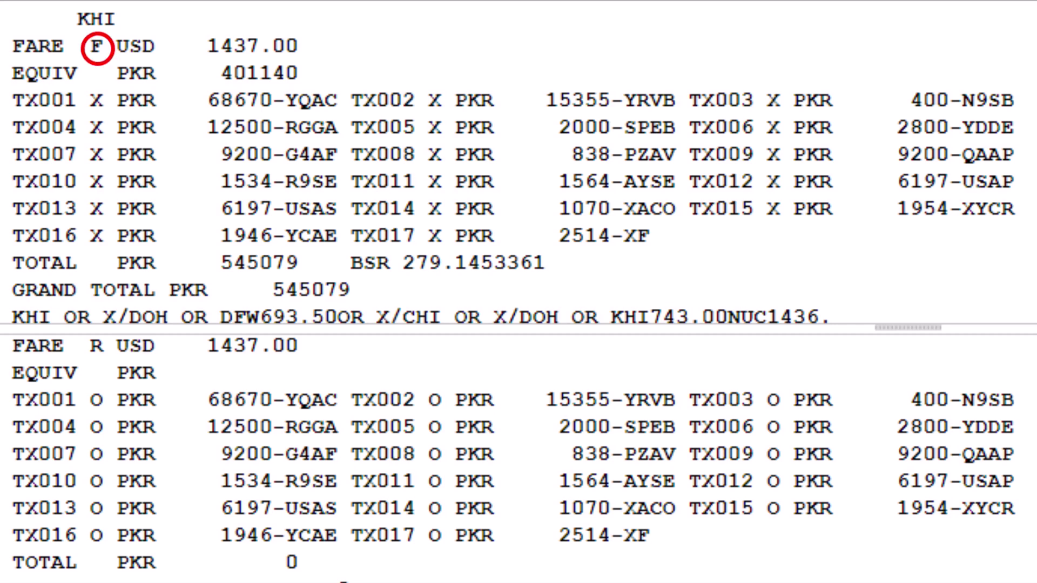
{"action": "mouse_move", "coordinate": [97, 330]}
{"action": "left_mouse_down"}
{"action": "mouse_move", "coordinate": [107, 362]}
{"action": "mouse_move", "coordinate": [81, 354]}
{"action": "mouse_move", "coordinate": [93, 330]}
{"action": "left_mouse_up"}
{"action": "key", "text": "e"}
{"action": "mouse_move", "coordinate": [97, 87]}
{"action": "left_mouse_down"}
{"action": "mouse_move", "coordinate": [114, 104]}
{"action": "mouse_move", "coordinate": [82, 103]}
{"action": "mouse_move", "coordinate": [97, 86]}
{"action": "left_mouse_up"}
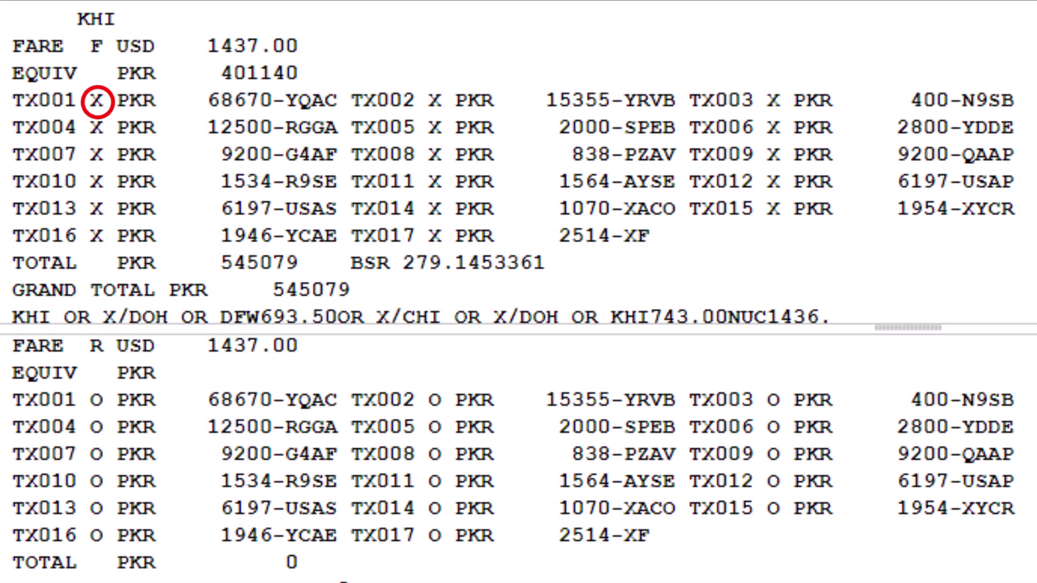
{"action": "mouse_move", "coordinate": [96, 385]}
{"action": "left_mouse_down"}
{"action": "mouse_move", "coordinate": [112, 393]}
{"action": "mouse_move", "coordinate": [86, 415]}
{"action": "mouse_move", "coordinate": [95, 384]}
{"action": "left_mouse_up"}
{"action": "key", "text": "e"}
{"action": "mouse_move", "coordinate": [4, 247]}
{"action": "left_mouse_down"}
{"action": "mouse_move", "coordinate": [253, 277]}
{"action": "mouse_move", "coordinate": [3, 246]}
{"action": "left_mouse_up"}
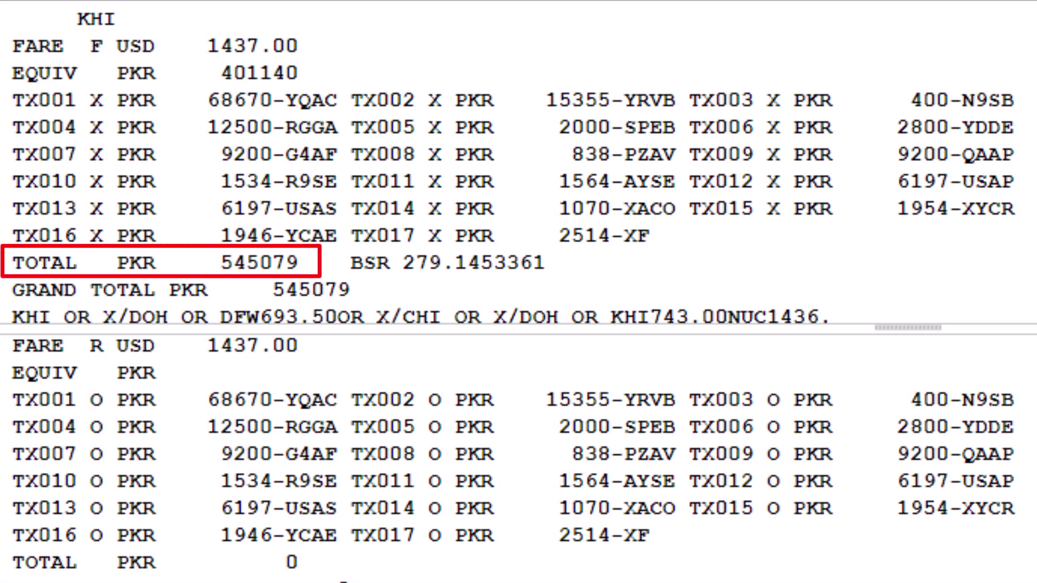
{"action": "left_click_drag", "start_coordinate": [3, 545], "coordinate": [321, 576]}
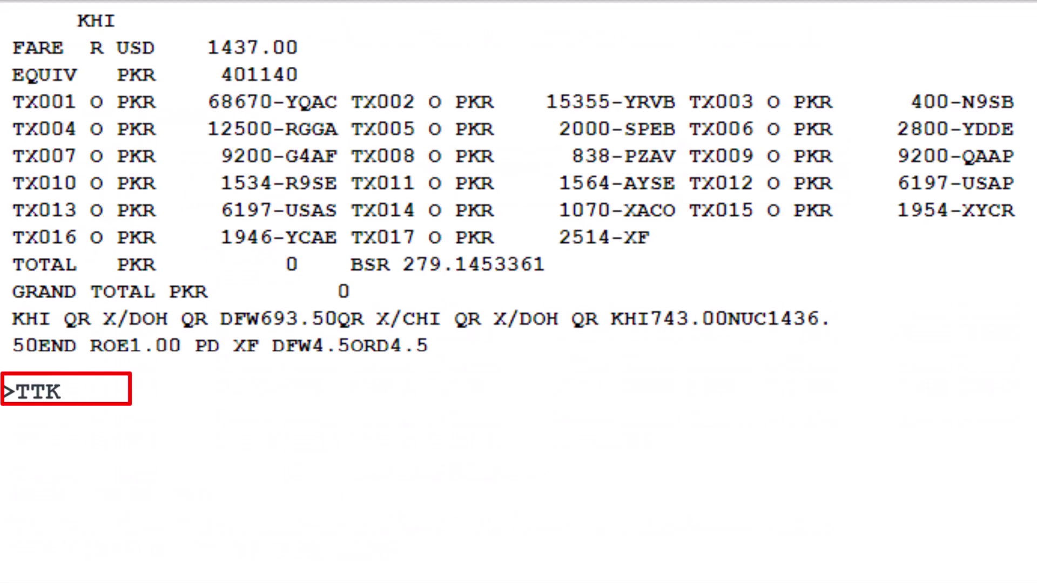
- Enter the I- indicator for the fare calculation of TST 1 with a TTK/T1/CI- entry
{"action": "type", "text": "/"}
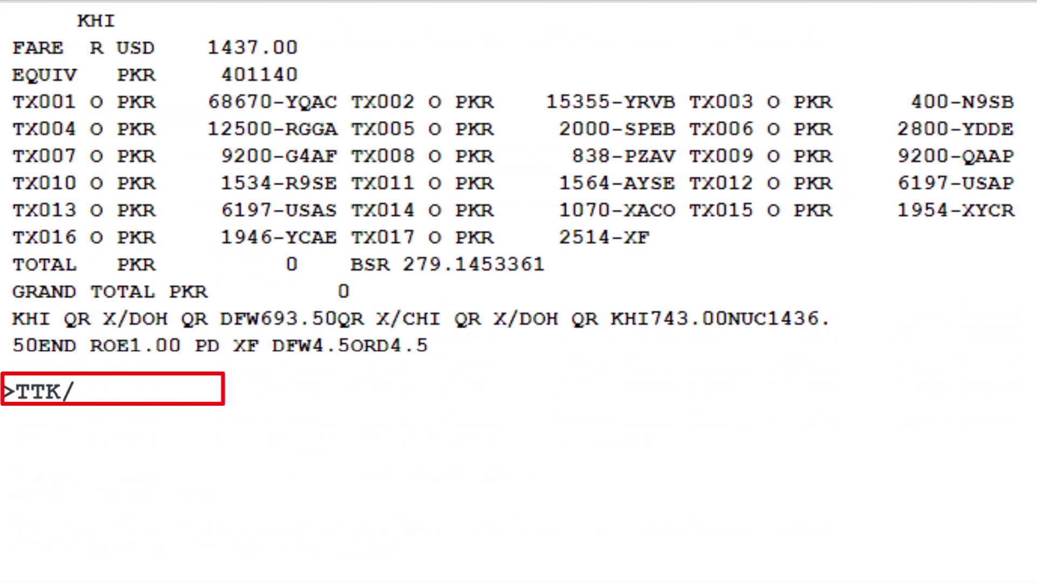
{"action": "type", "text": "T1/CI"}
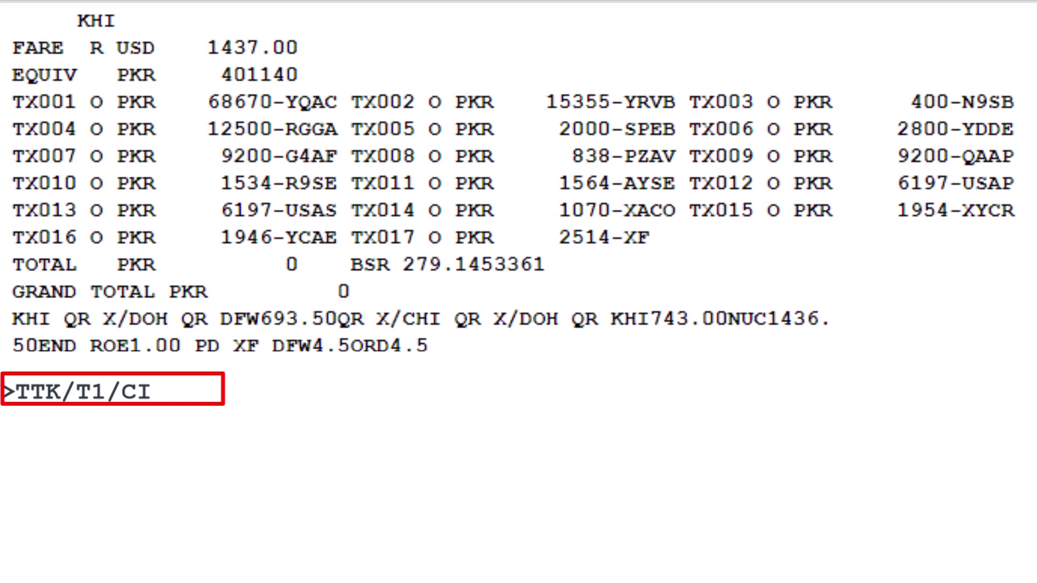
{"action": "type", "text": "-"}
{"action": "key", "text": "Return"}
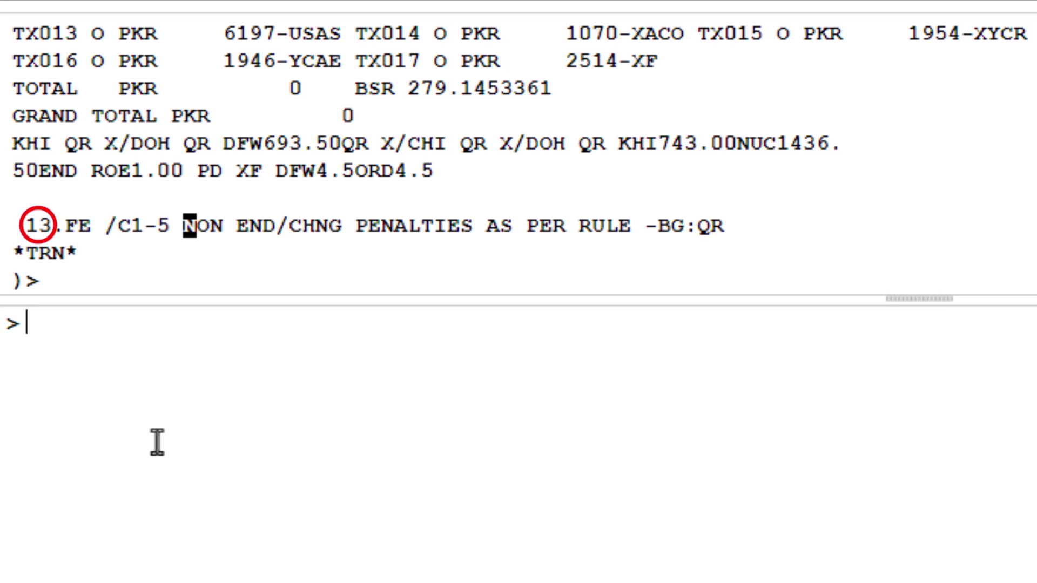
- Change endorsement line 13 to NON END/CHNG PENALTIES AS PER RULE -BG:QR/INVOL REISSUE
{"action": "type", "text": "13/"}
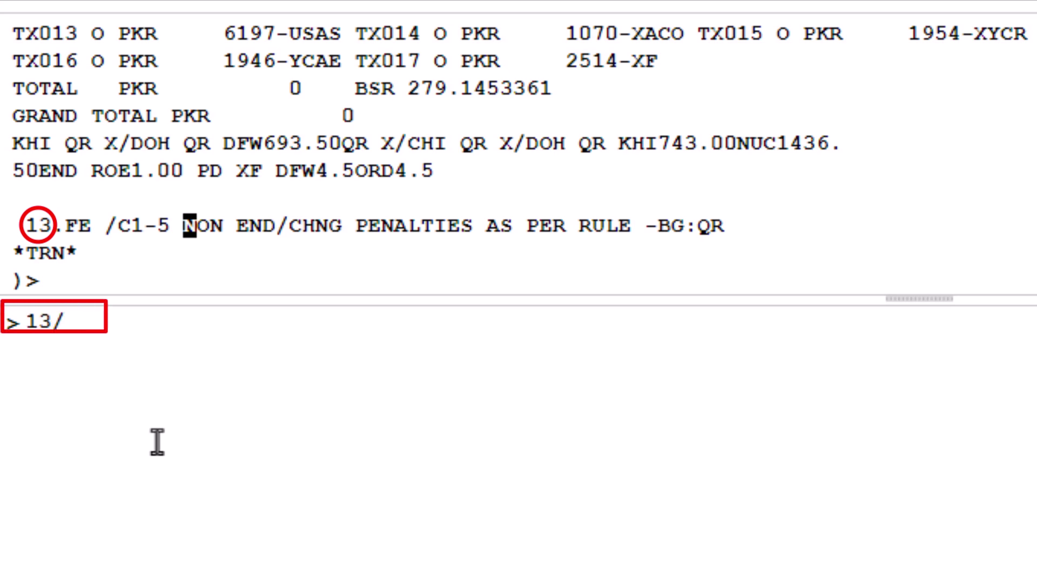
{"action": "type", "text": "NON END/CHNG PENALTIES AS PER RULE -BG:QR"}
{"action": "type", "text": "/"}
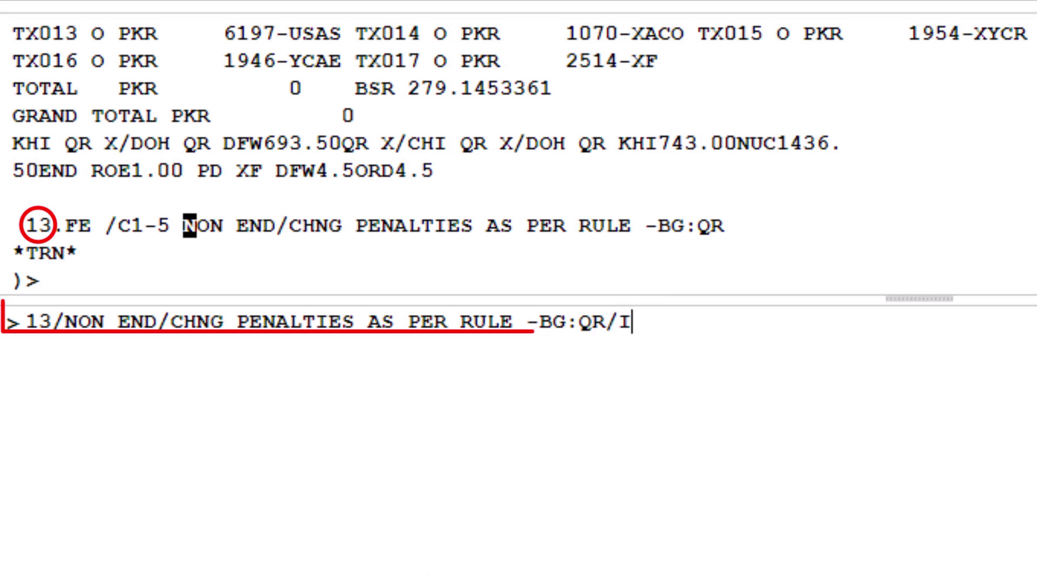
{"action": "type", "text": "INVOL REISSUE"}
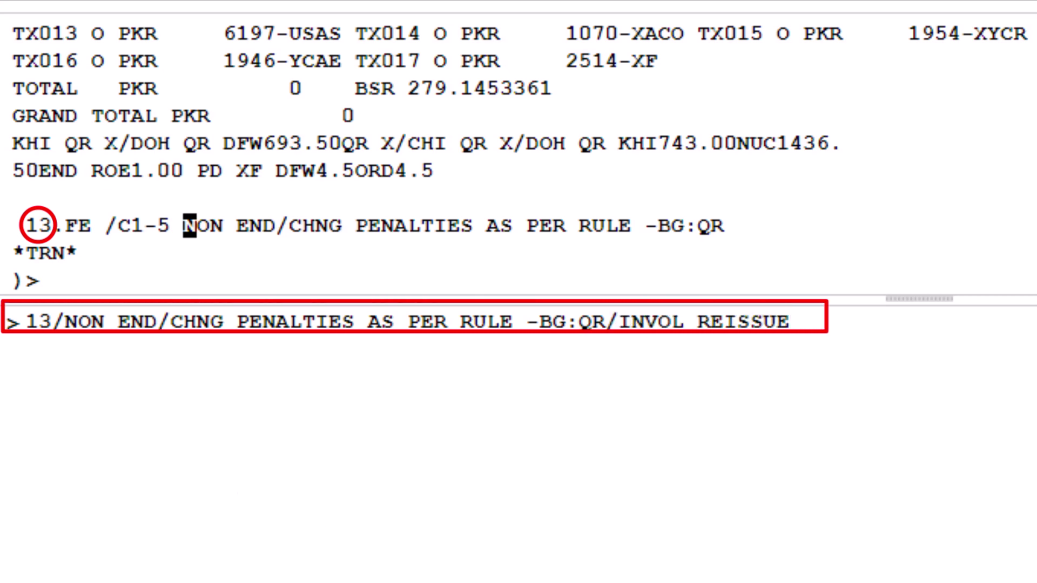
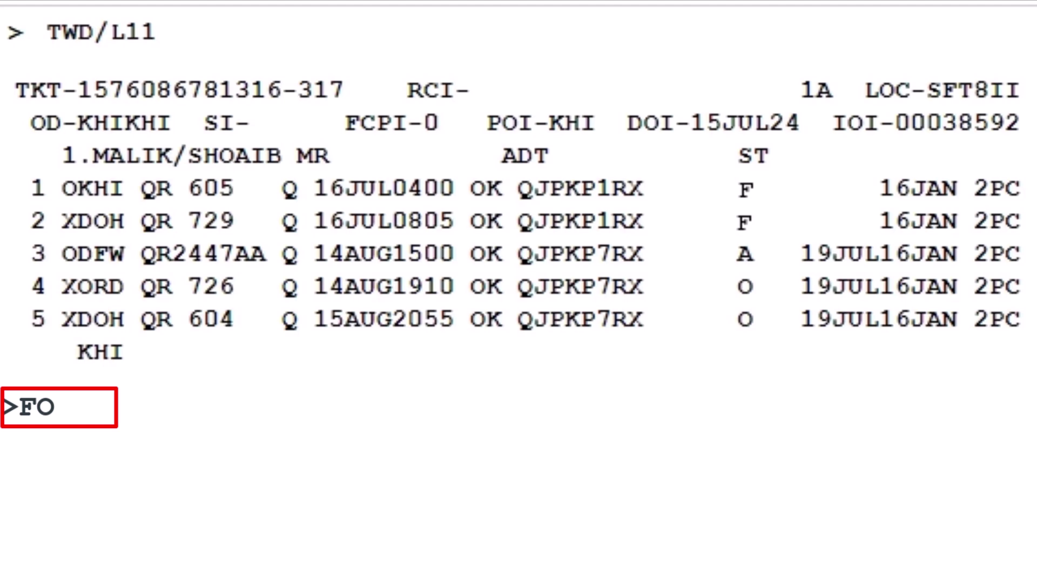
- Generate the original-ticket FO element with FO*L11 and associate it with passenger 1 and segments 4-6 by appending /P1/S4-6
{"action": "type", "text": "*L11"}
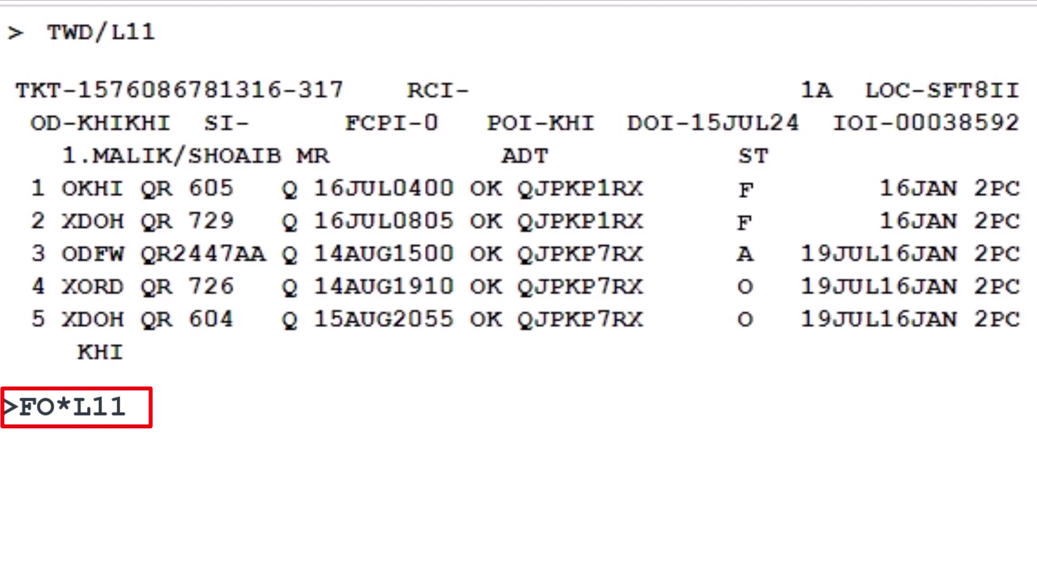
{"action": "key", "text": "Return"}
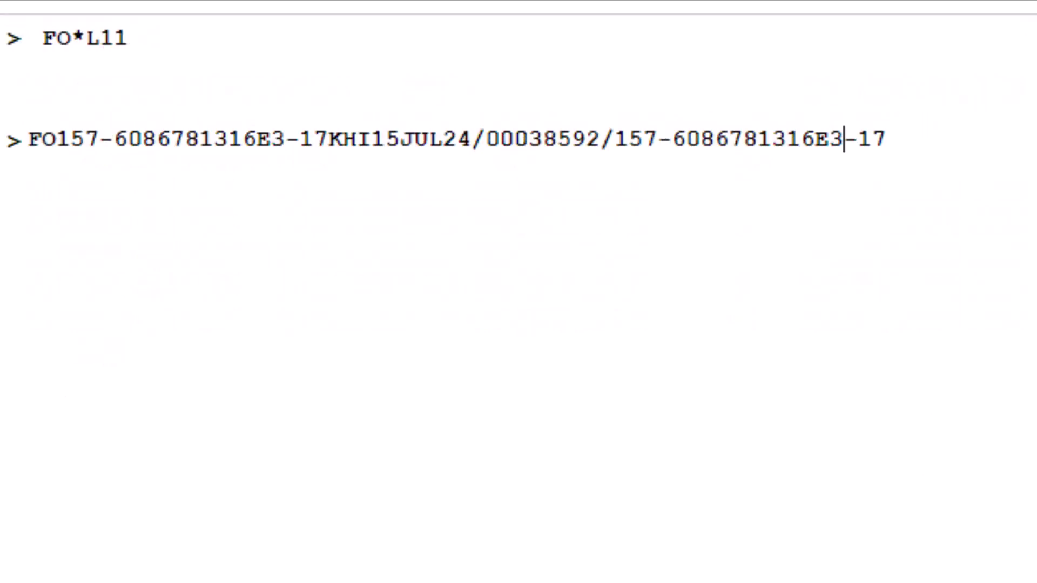
{"action": "left_click", "coordinate": [887, 139]}
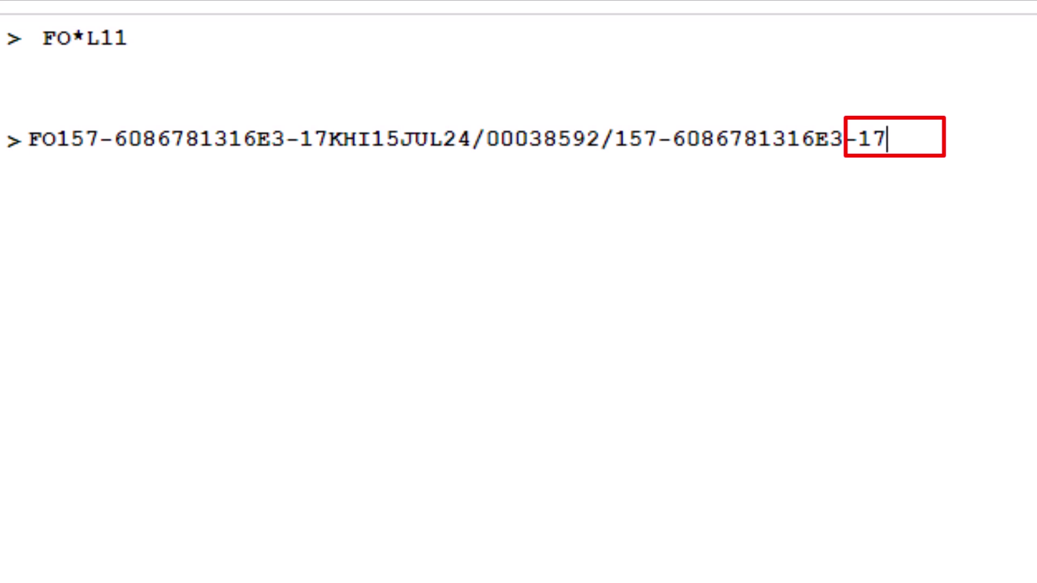
{"action": "type", "text": "/P1/"}
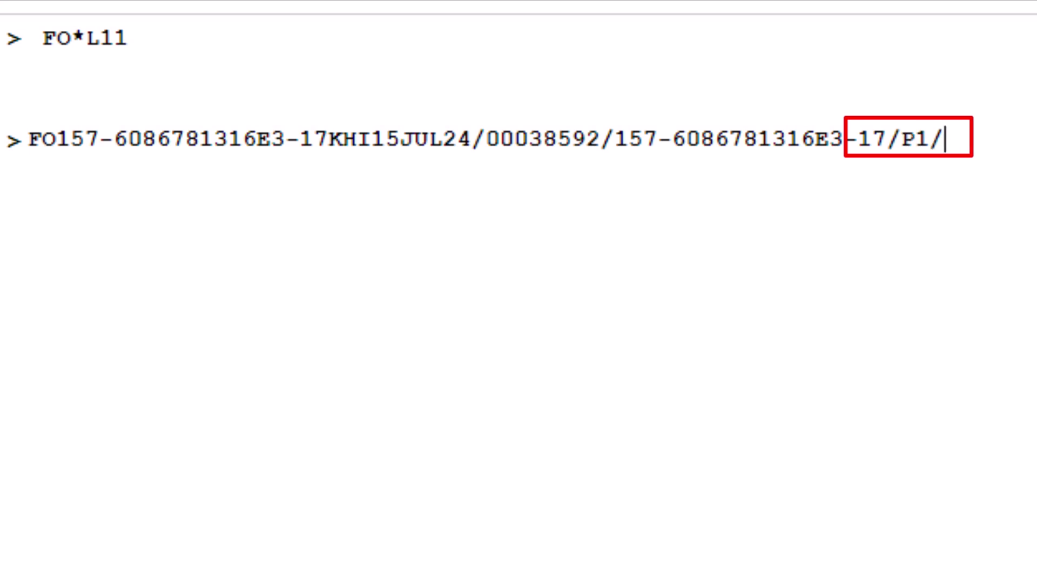
{"action": "type", "text": "S"}
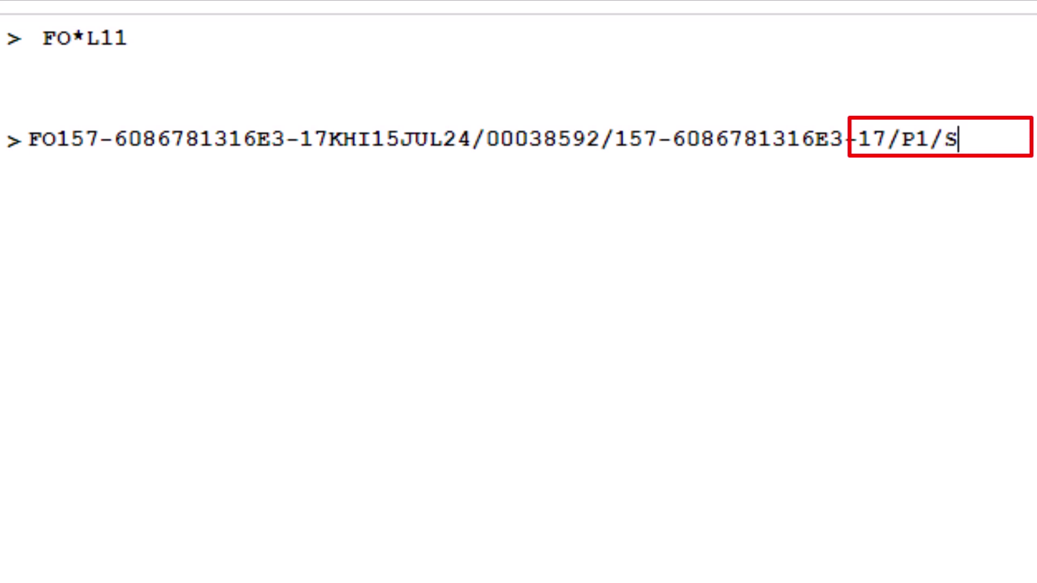
{"action": "type", "text": "4-6"}
{"action": "key", "text": "Return"}
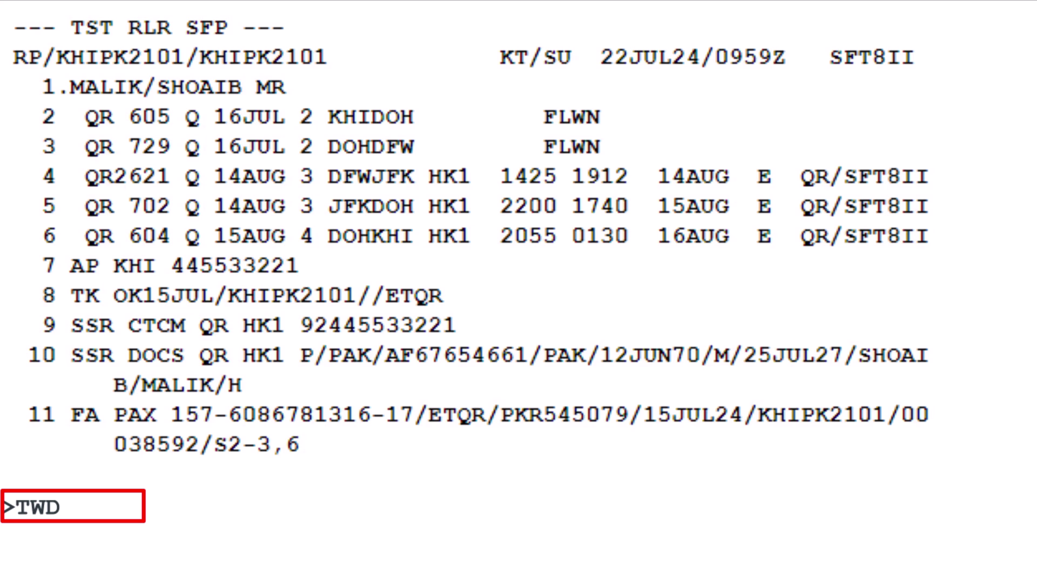
- Display the original e-ticket with TWD/L11 and issue the exchange ticket for passenger 1, segments 4-6, with TTP/P1/S4-6
{"action": "type", "text": "/L11"}
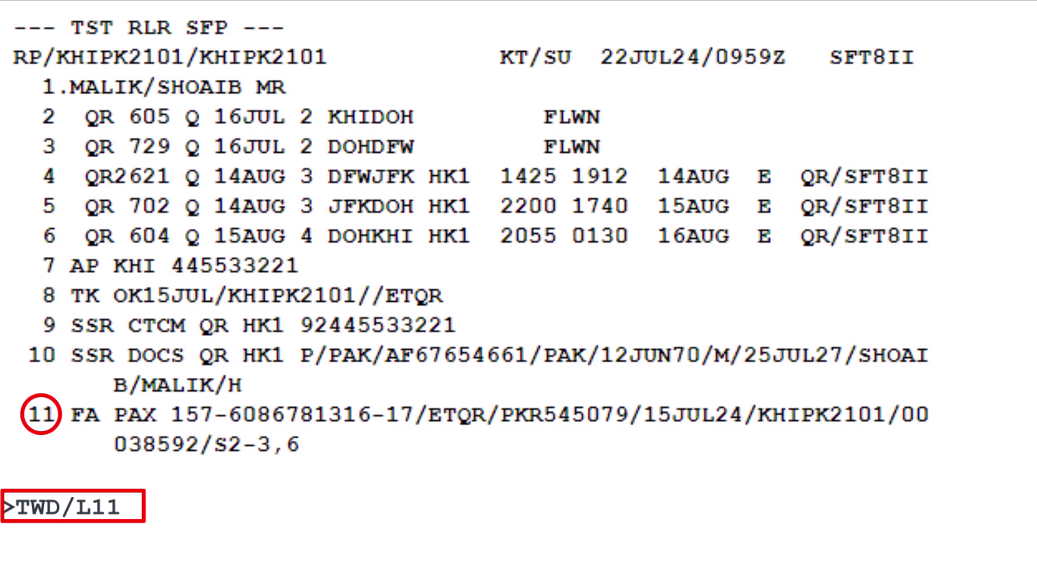
{"action": "key", "text": "Return"}
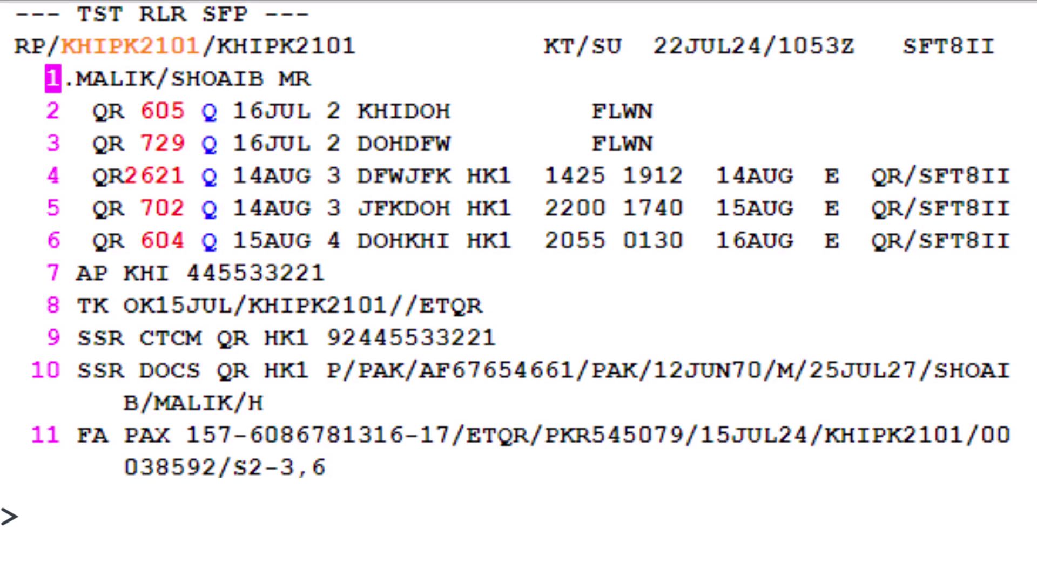
{"action": "type", "text": "TTP"}
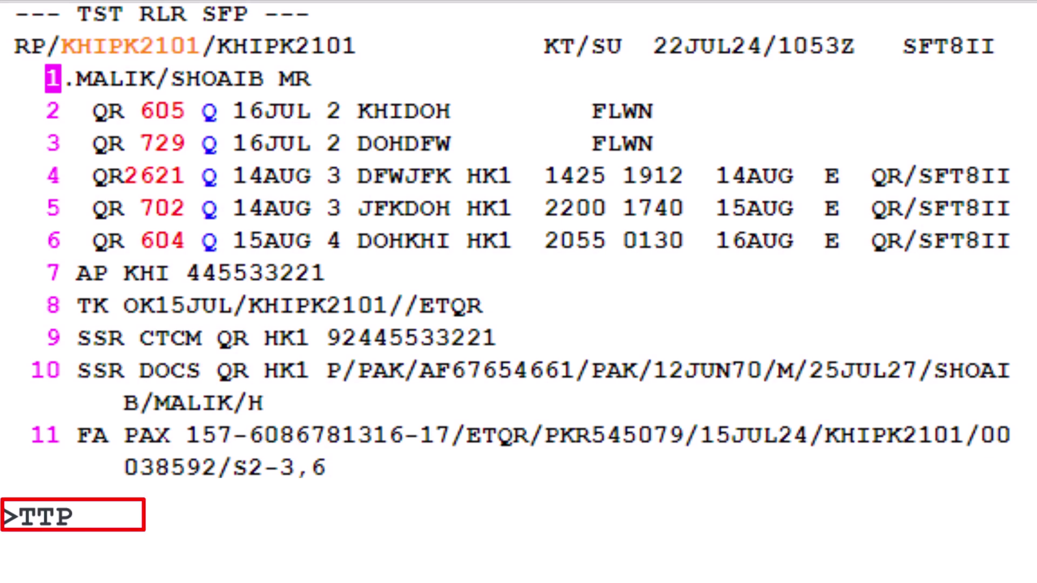
{"action": "type", "text": "/P1/"}
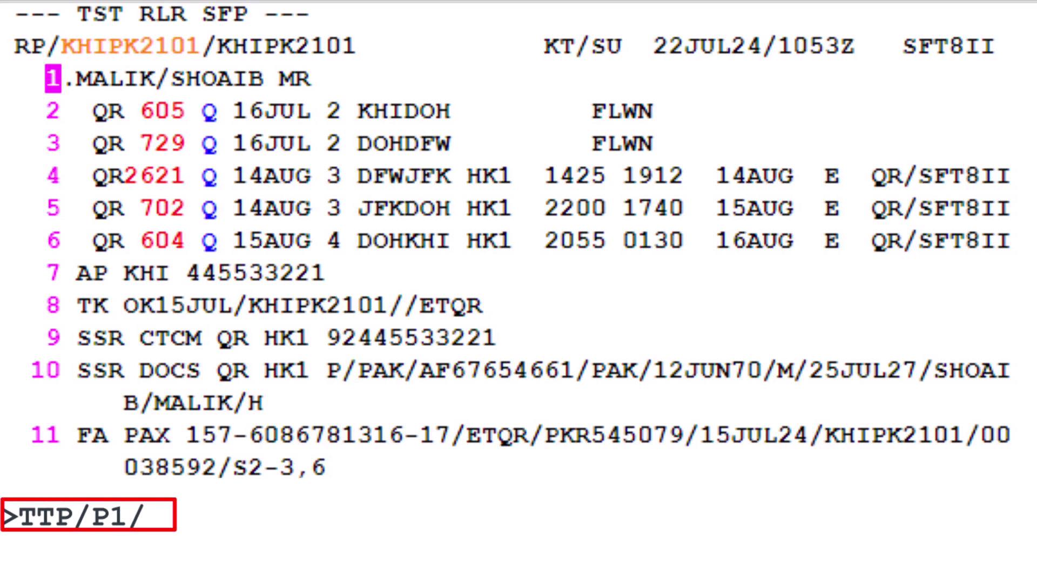
{"action": "type", "text": "S"}
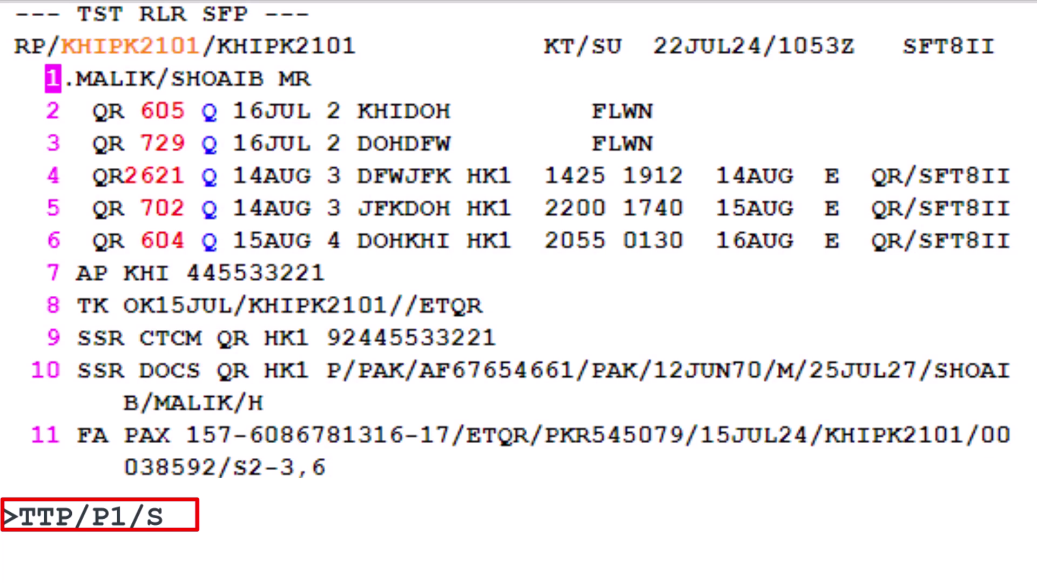
{"action": "type", "text": "4"}
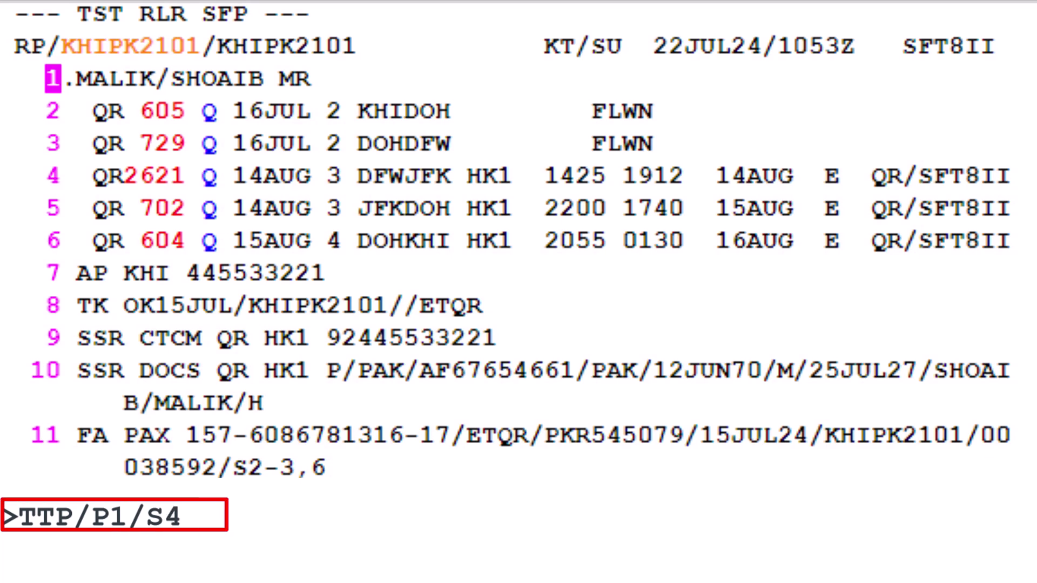
{"action": "type", "text": "-6"}
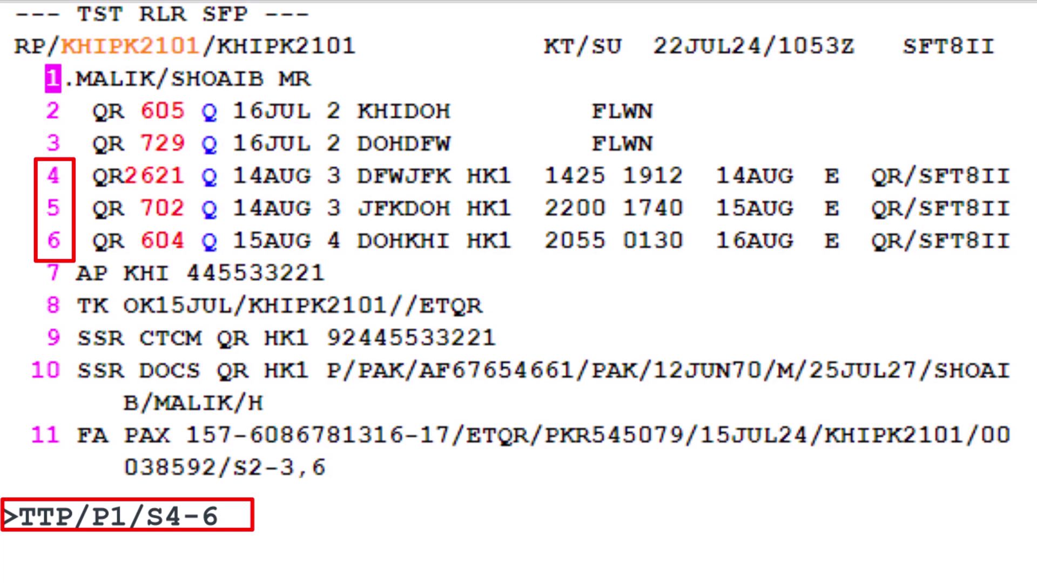
{"action": "key", "text": "Return"}
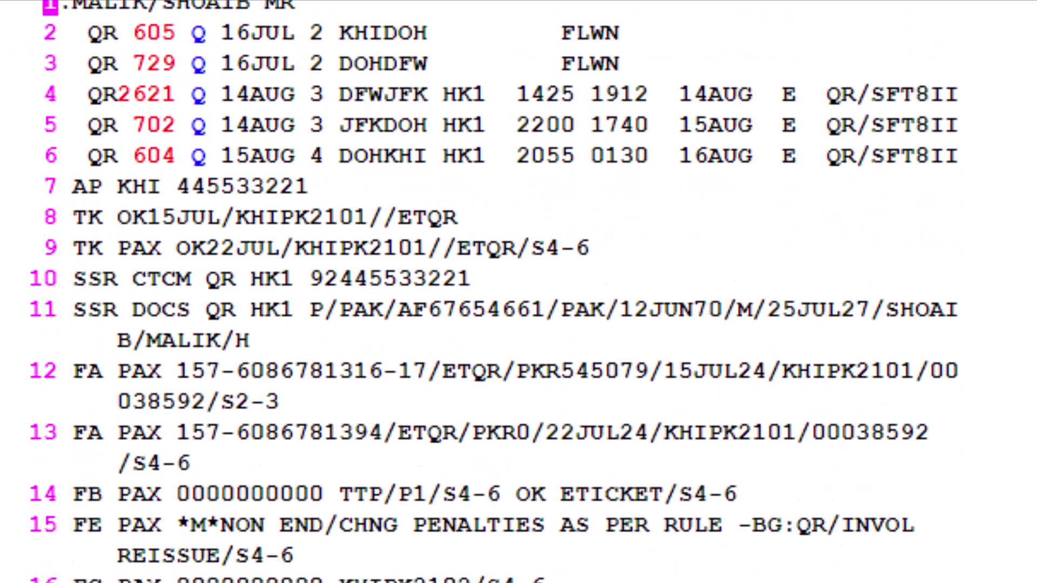
{"action": "key", "text": "Return"}
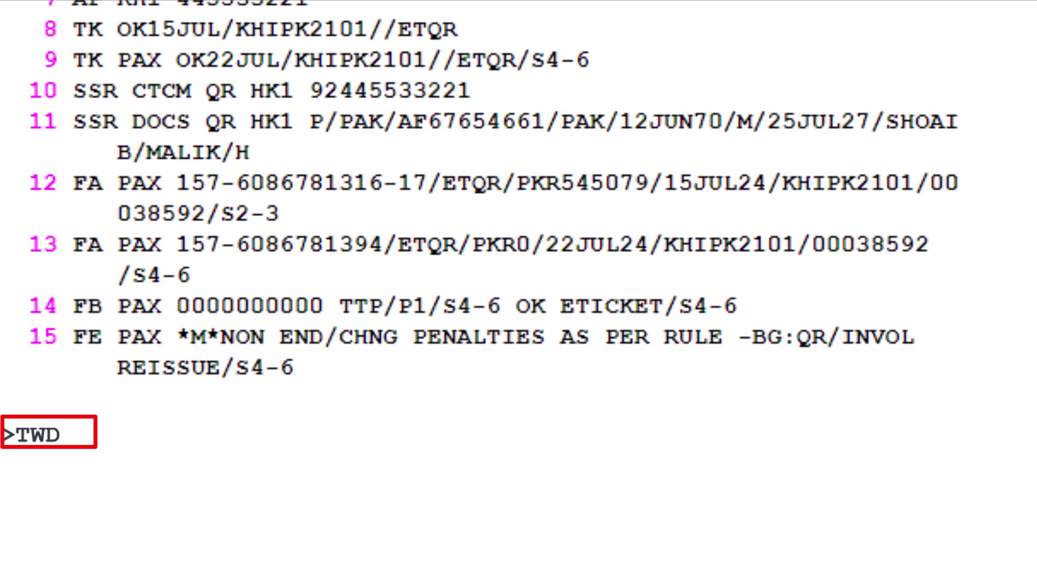
- Display the new e-ticket record with TWD/L13 and the original ticket's record with TWD/O*
{"action": "type", "text": "/L"}
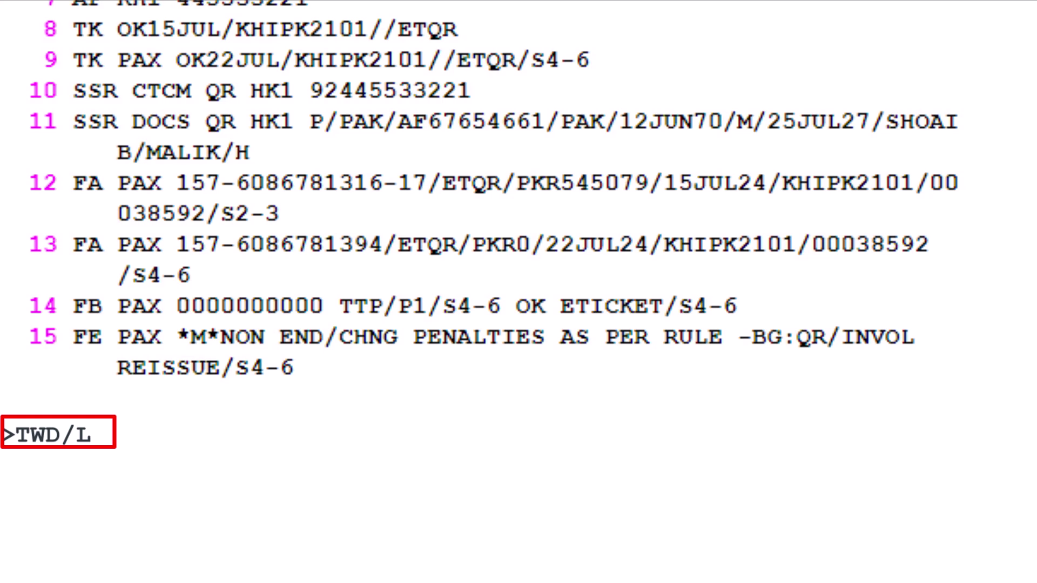
{"action": "type", "text": "13"}
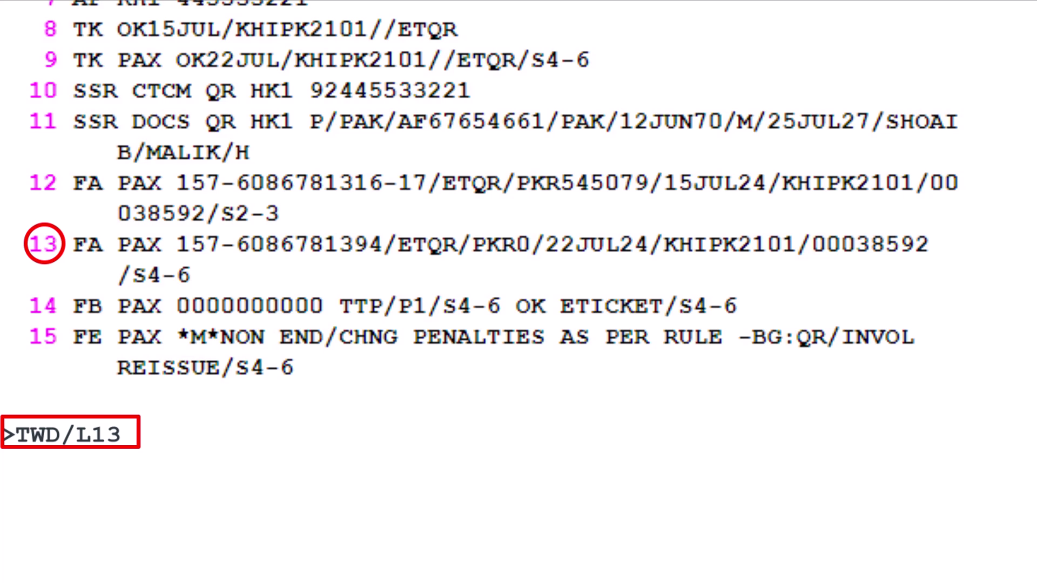
{"action": "key", "text": "Return"}
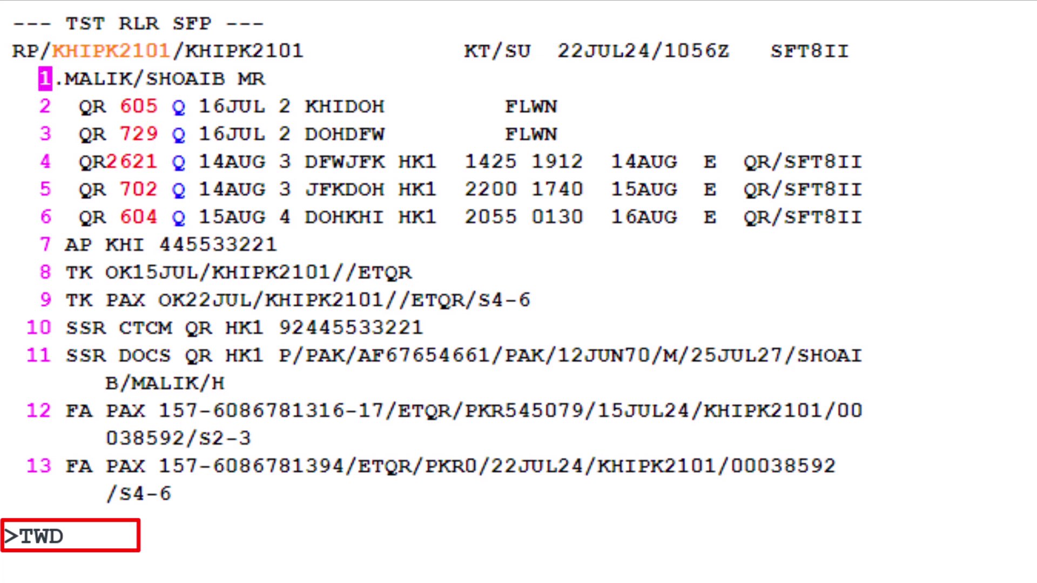
{"action": "type", "text": "/O*"}
{"action": "key", "text": "Return"}
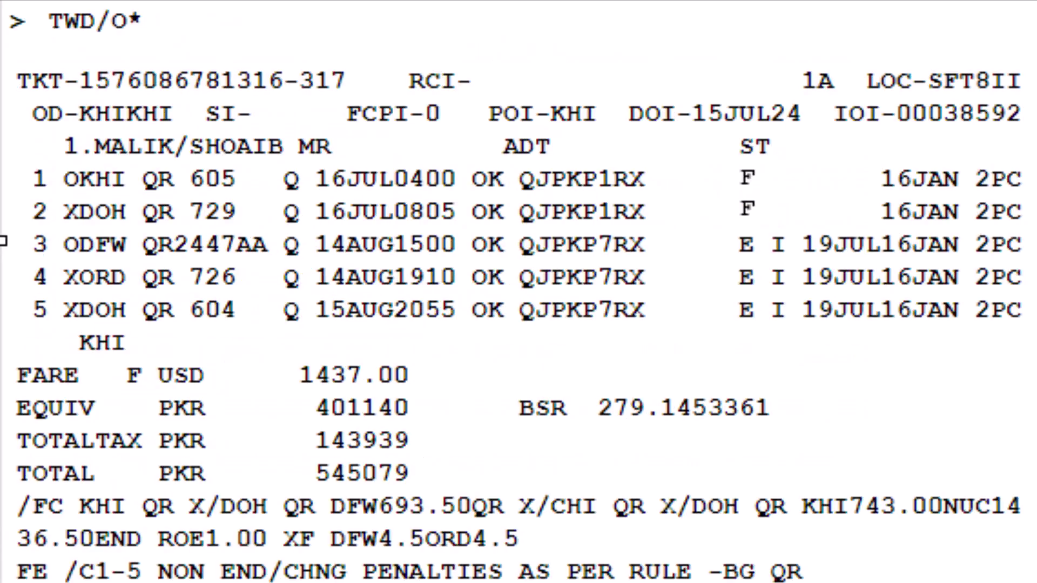